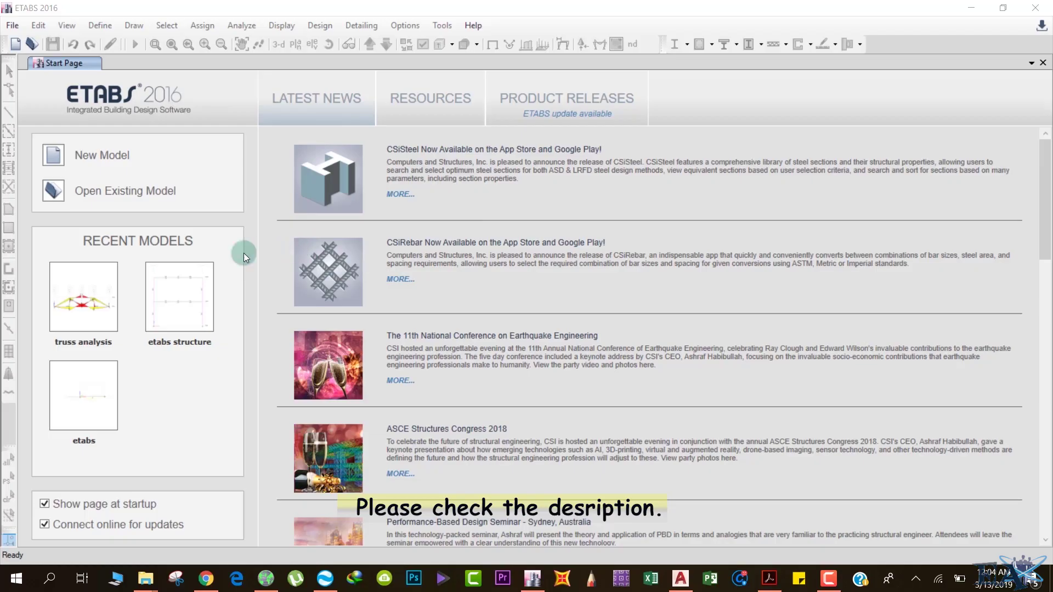
Start a new model with built-in settings: Metric SI units, Indian steel sections, IS 800:2007 steel code and IS 456:2000 concrete code.
click(103, 157)
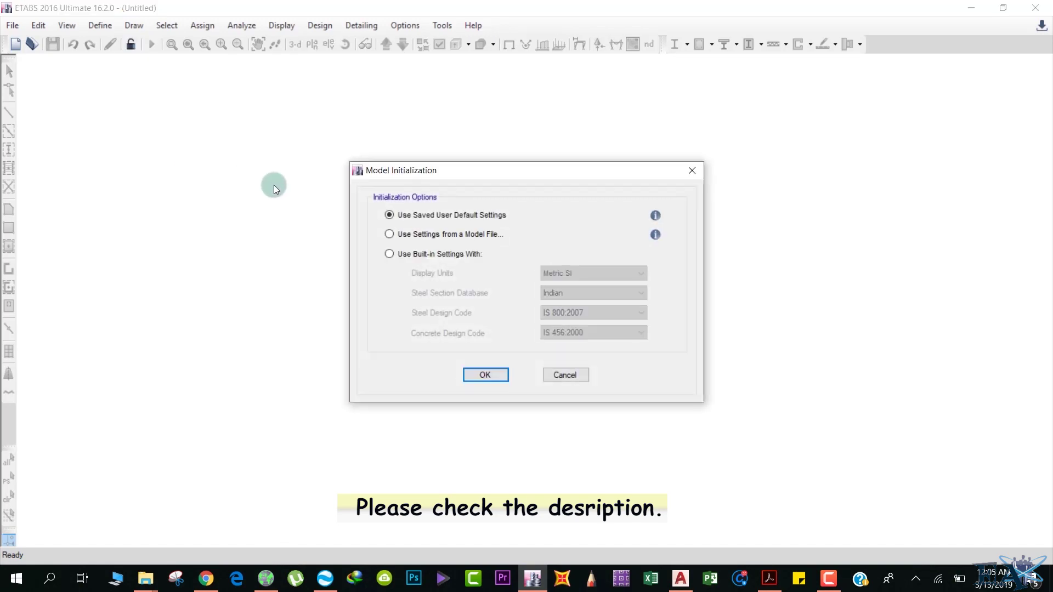
click(393, 258)
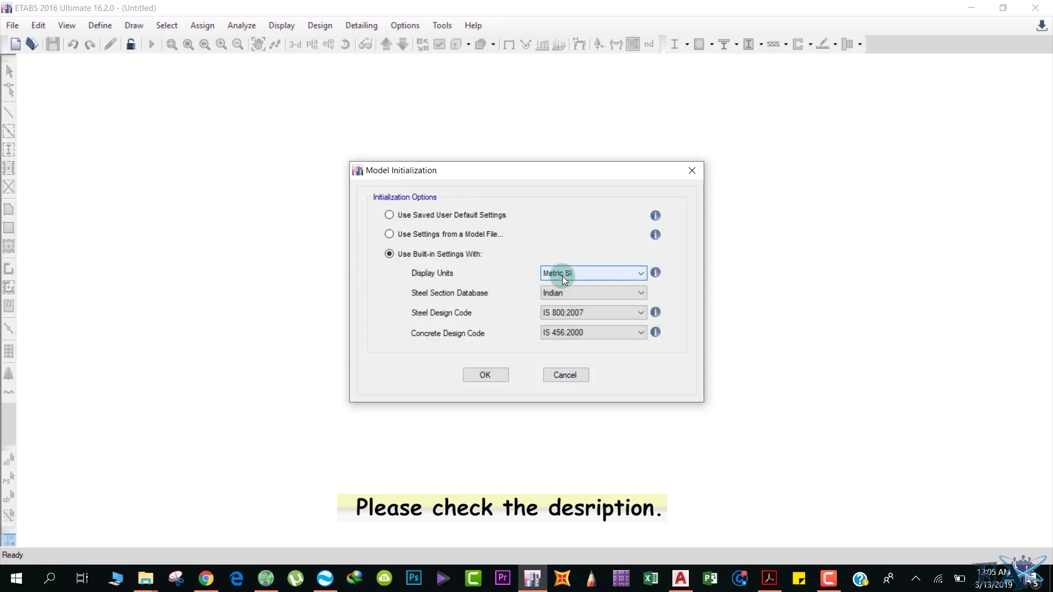
click(599, 295)
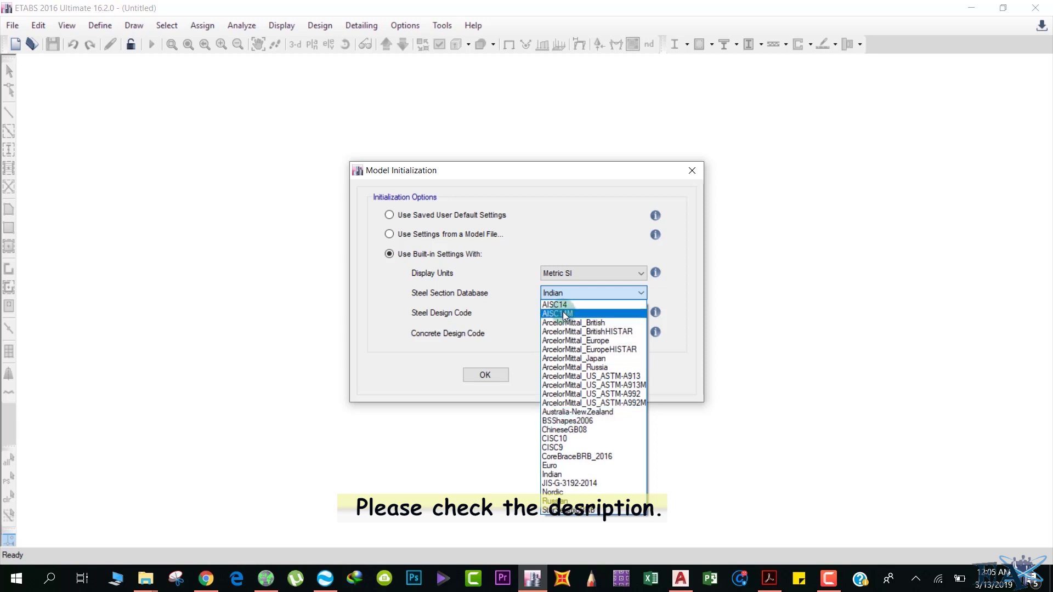
click(571, 270)
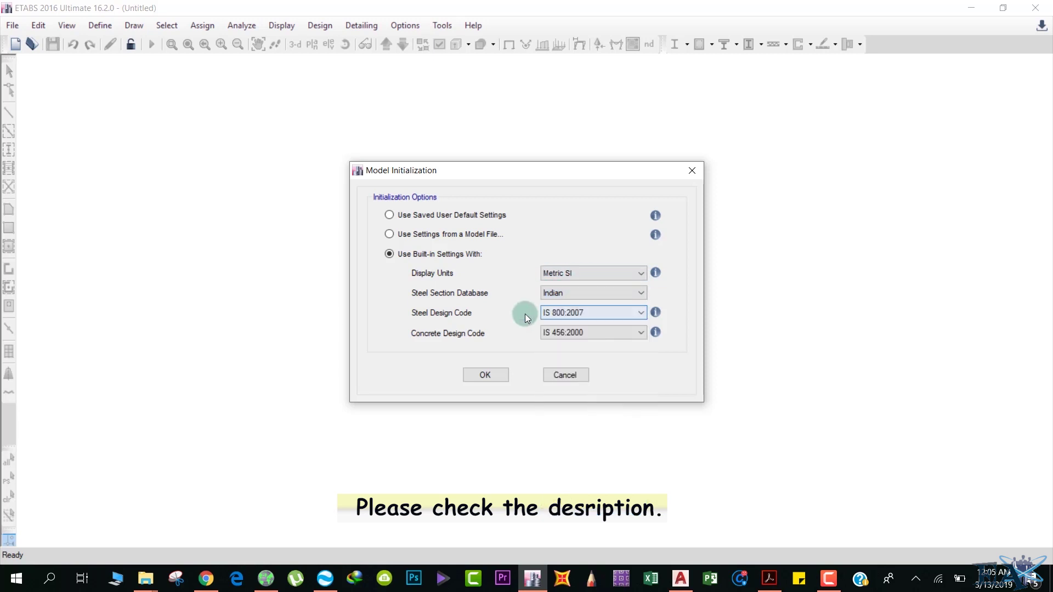
click(577, 313)
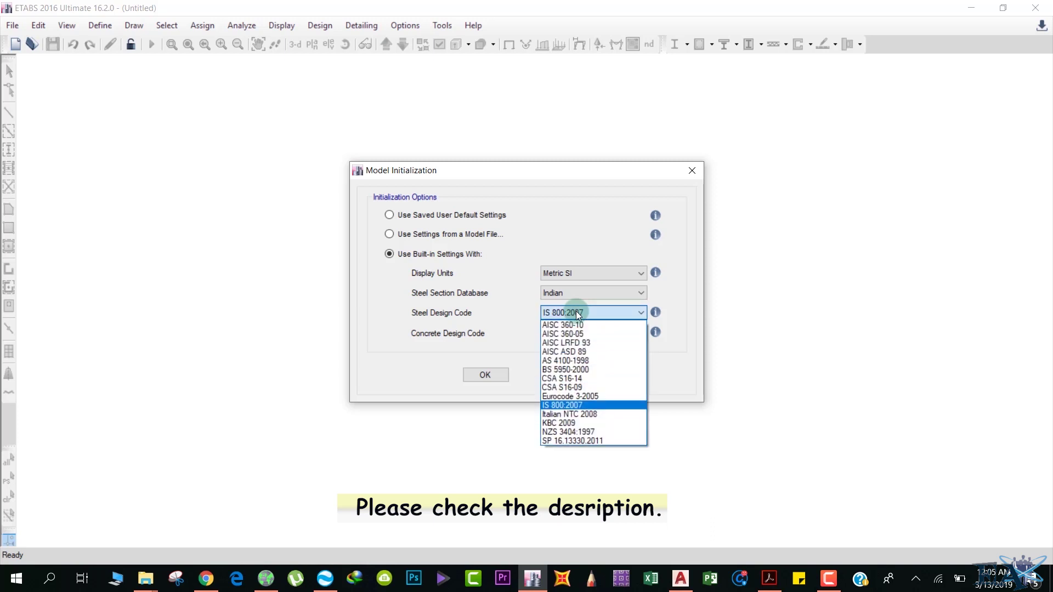
click(577, 313)
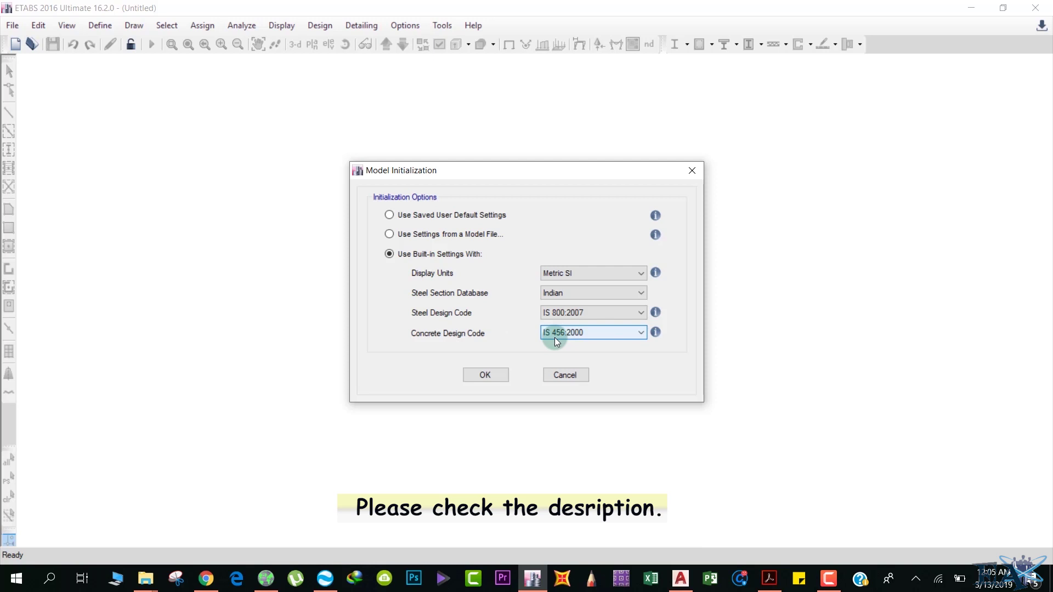
click(486, 374)
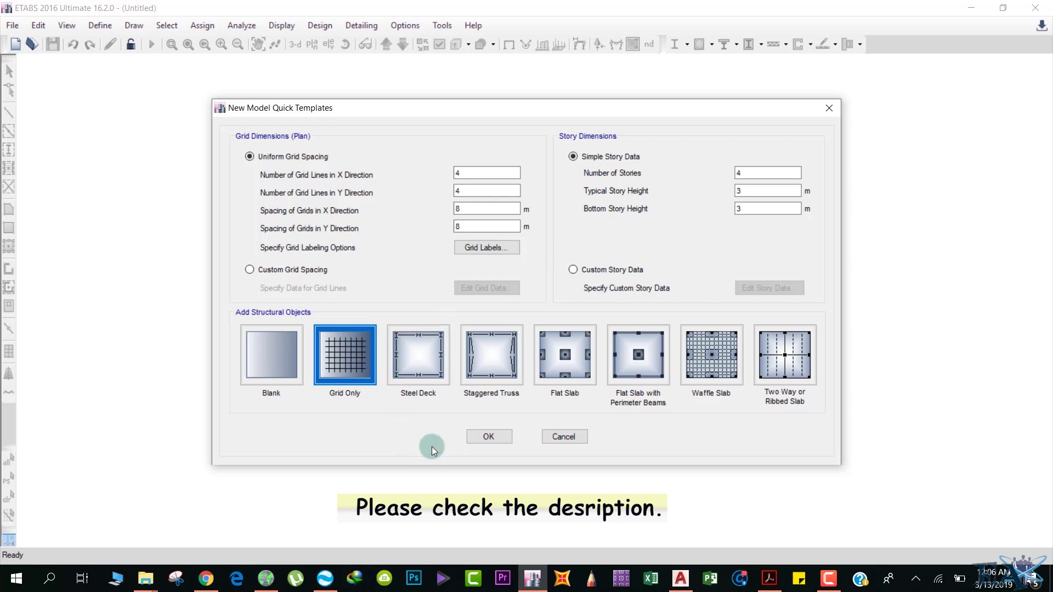
Create the model from the Grid Only template with the default grid and story dimensions, and close the Model Explorer.
click(488, 437)
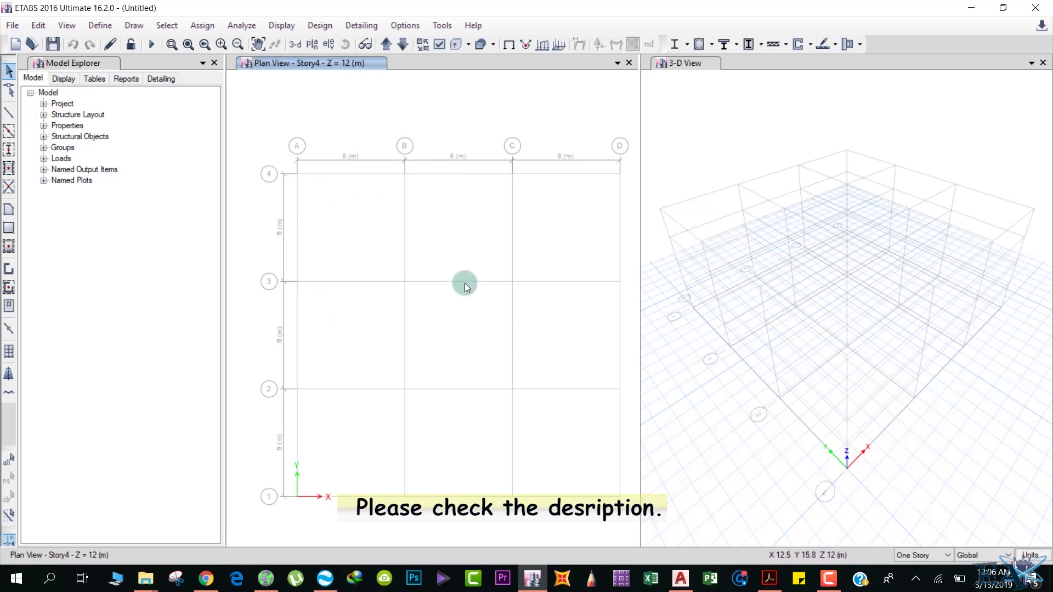
click(214, 63)
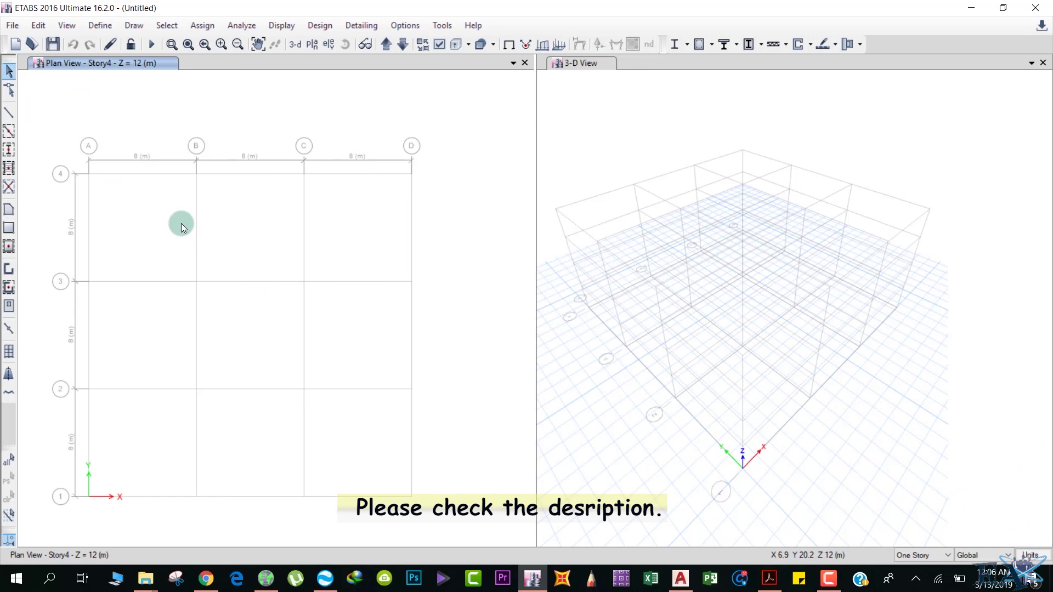
Open grid system G1 for modification and display its rectangular grid data as spacing.
right_click(232, 125)
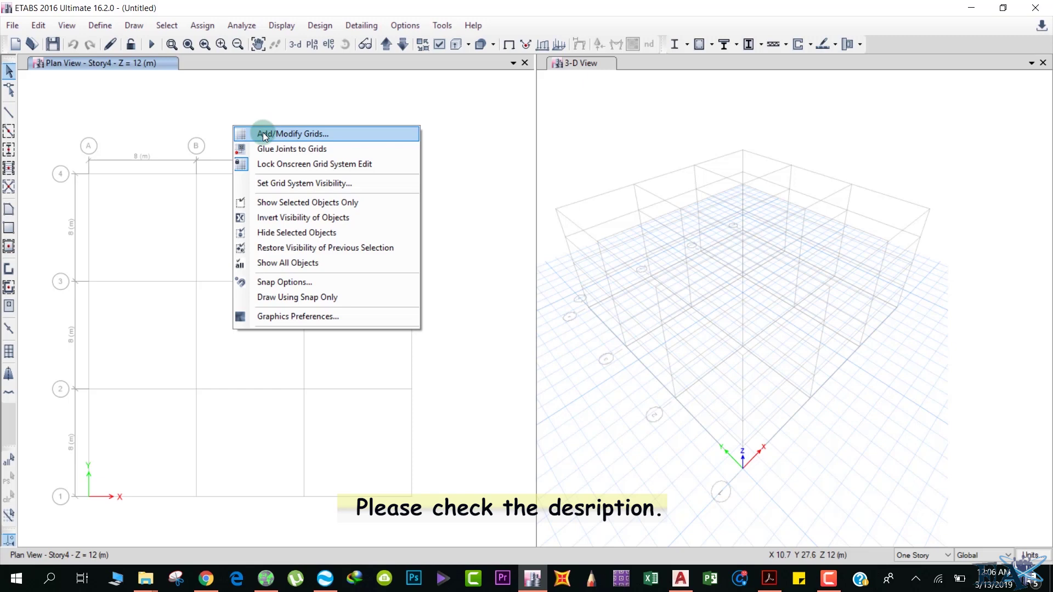
click(40, 25)
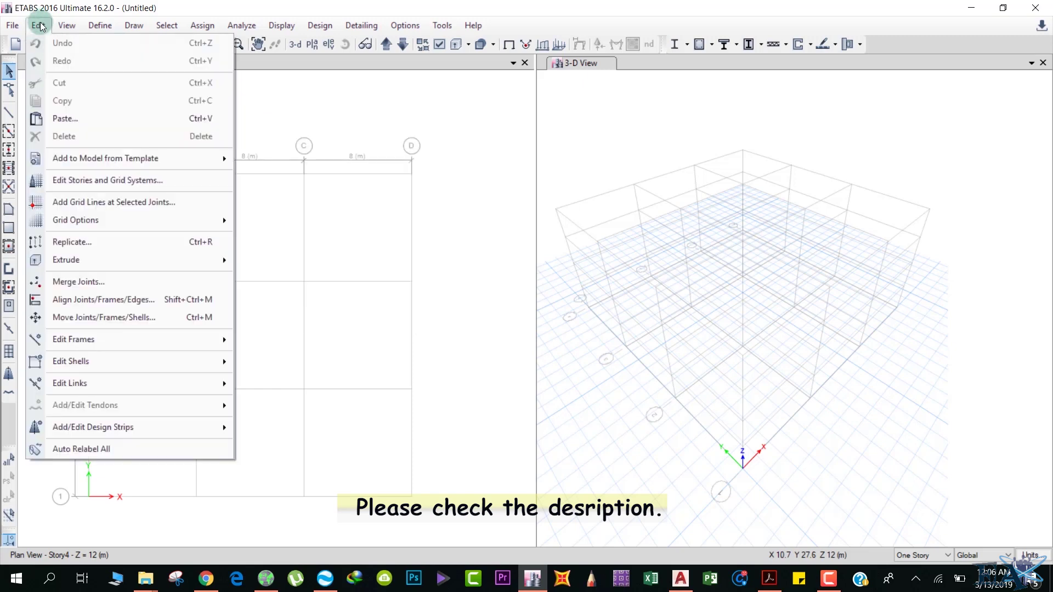
click(73, 180)
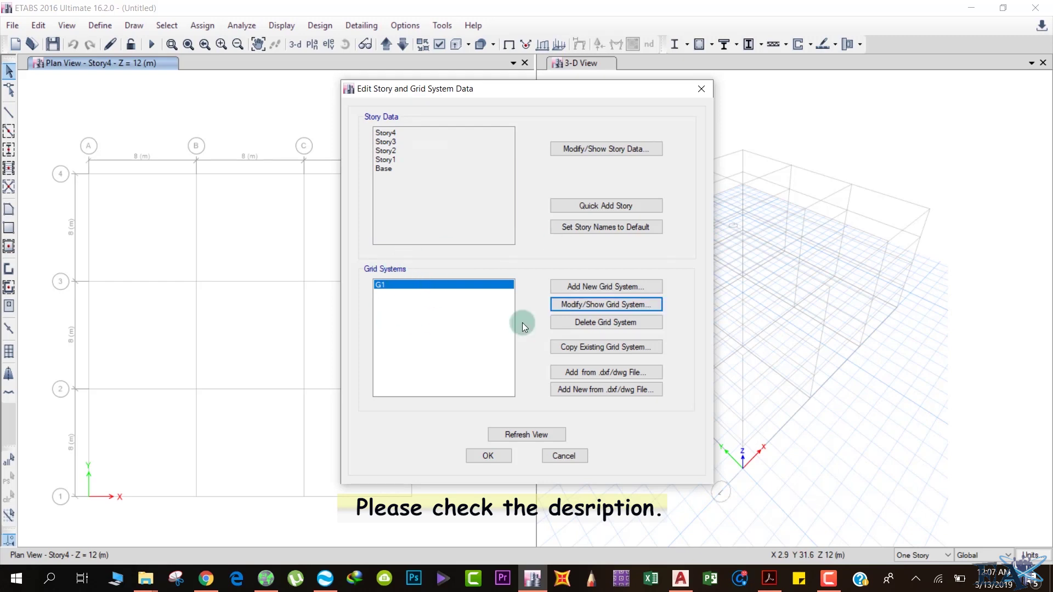
click(581, 303)
click(236, 80)
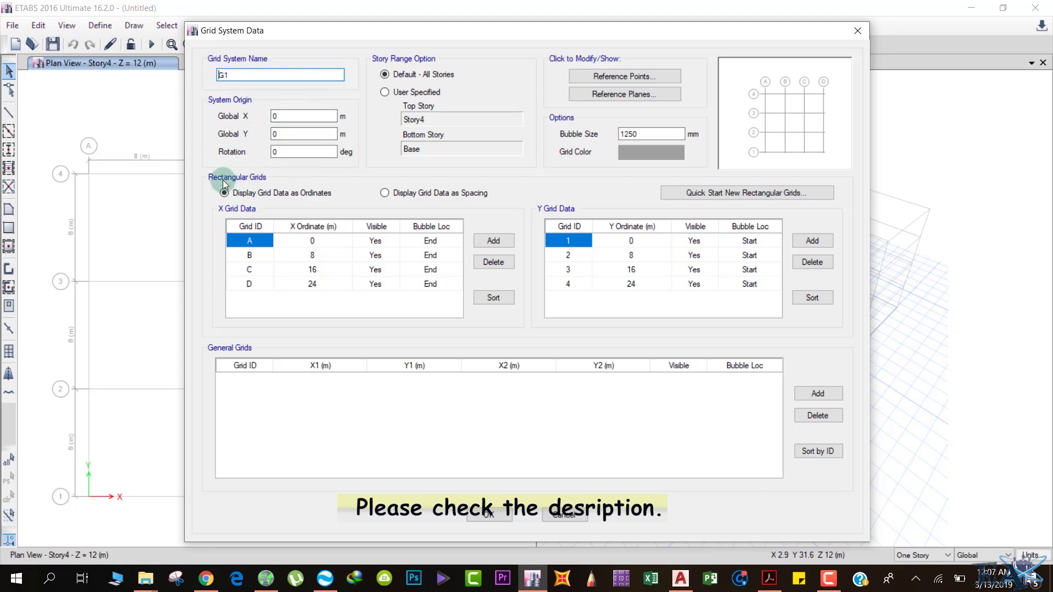
click(390, 192)
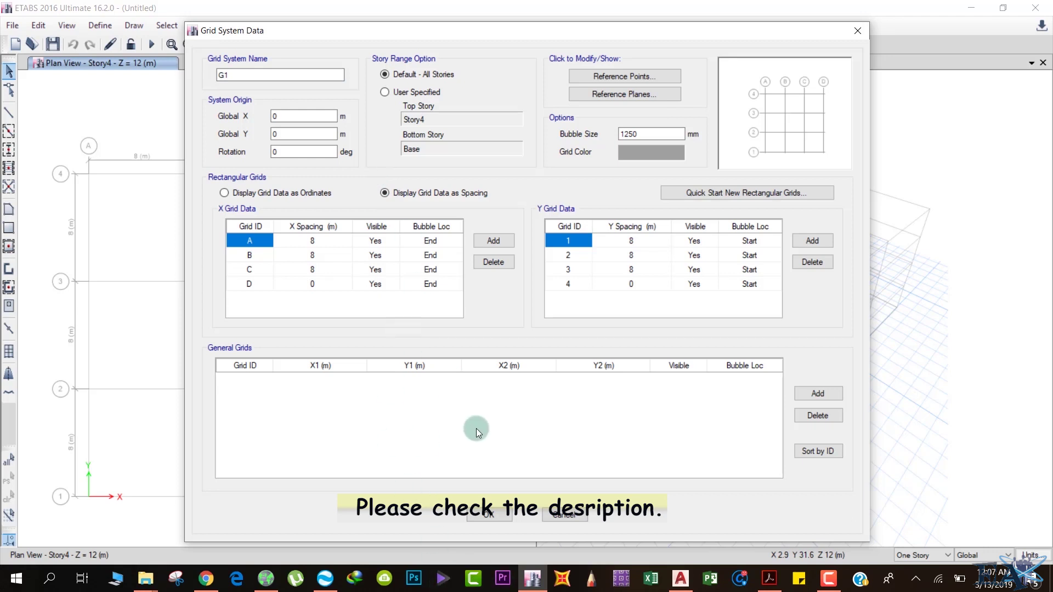
Switch to the AutoCAD floor plans and examine the ground floor's grid dimensions between axes A, B and C.
mouse_move(679, 582)
click(680, 578)
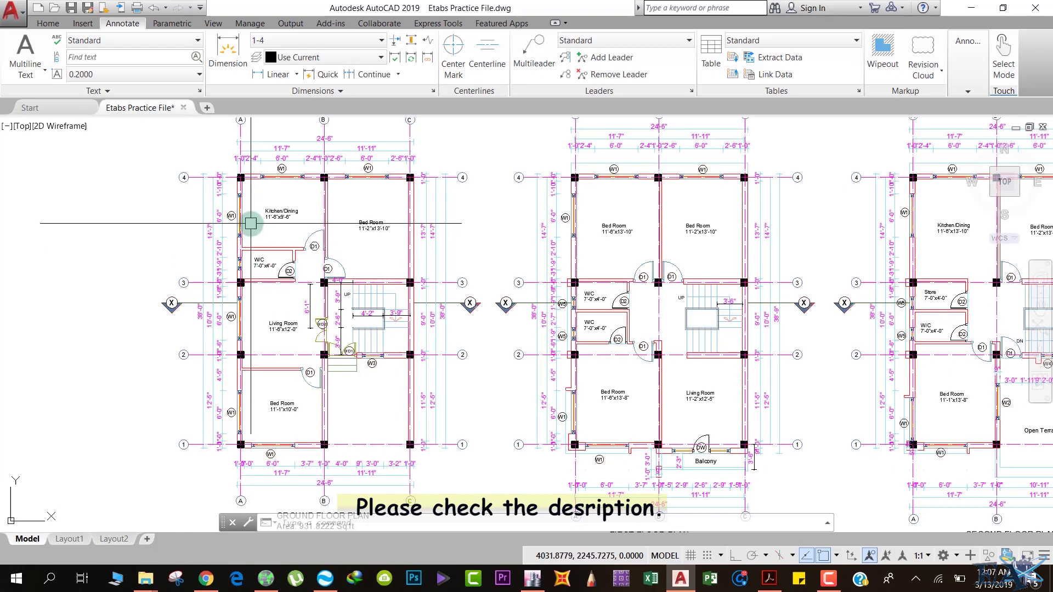
middle_drag(247, 218, 250, 263)
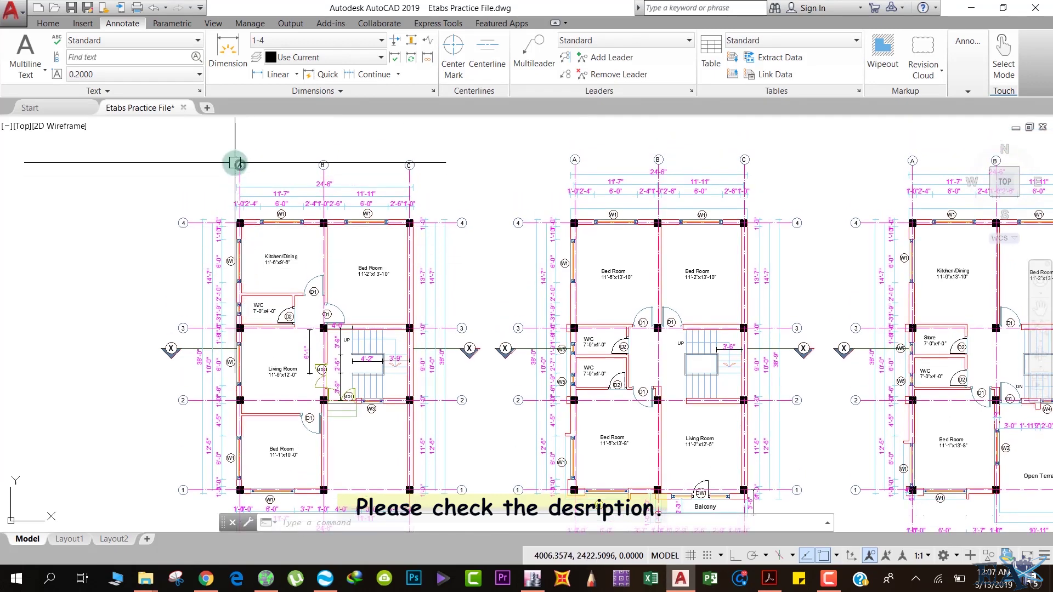
scroll(241, 166, up, 2)
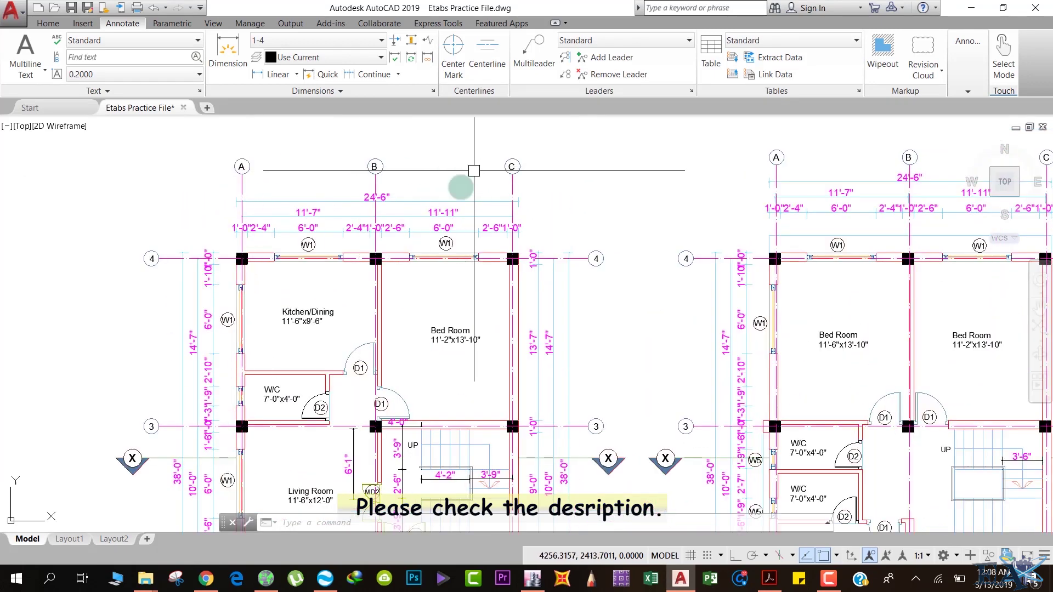
scroll(360, 165, down, 2)
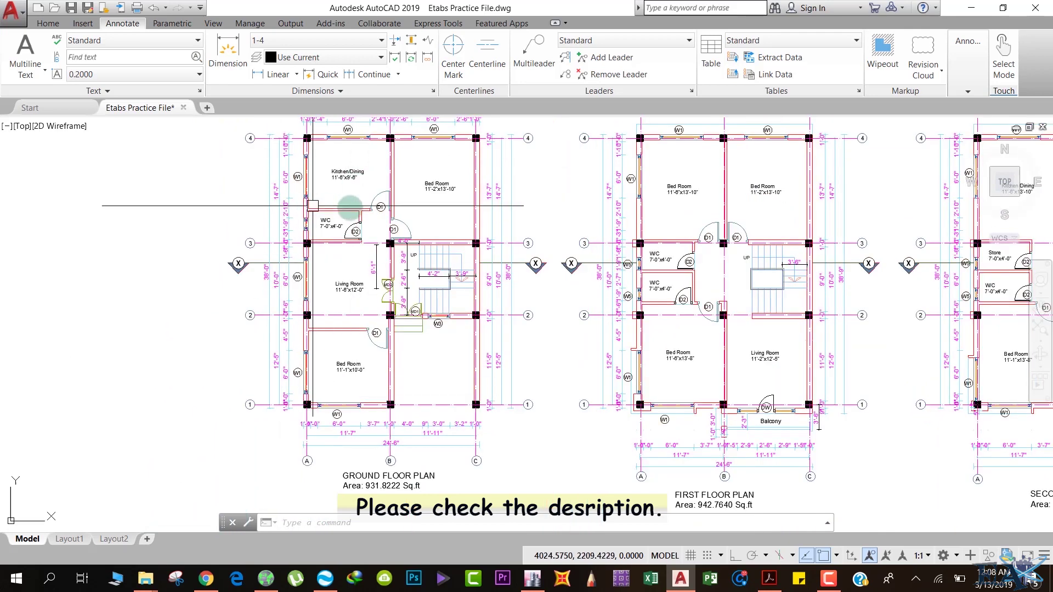
middle_drag(372, 382, 345, 286)
scroll(322, 347, up, 4)
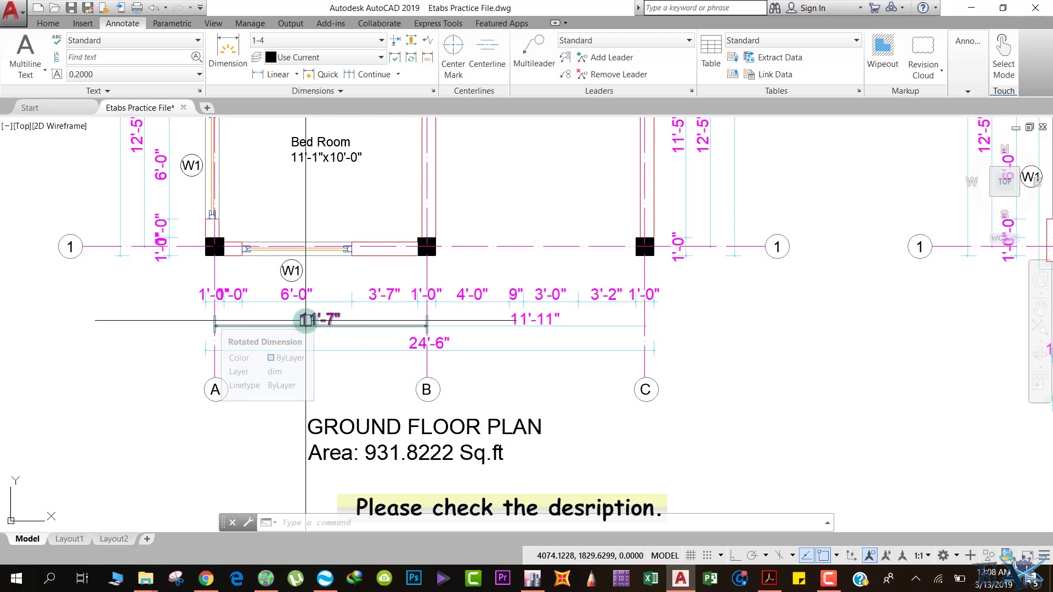
Switch back to ETABS and set the X spacing of grid A to 11'7.
click(535, 580)
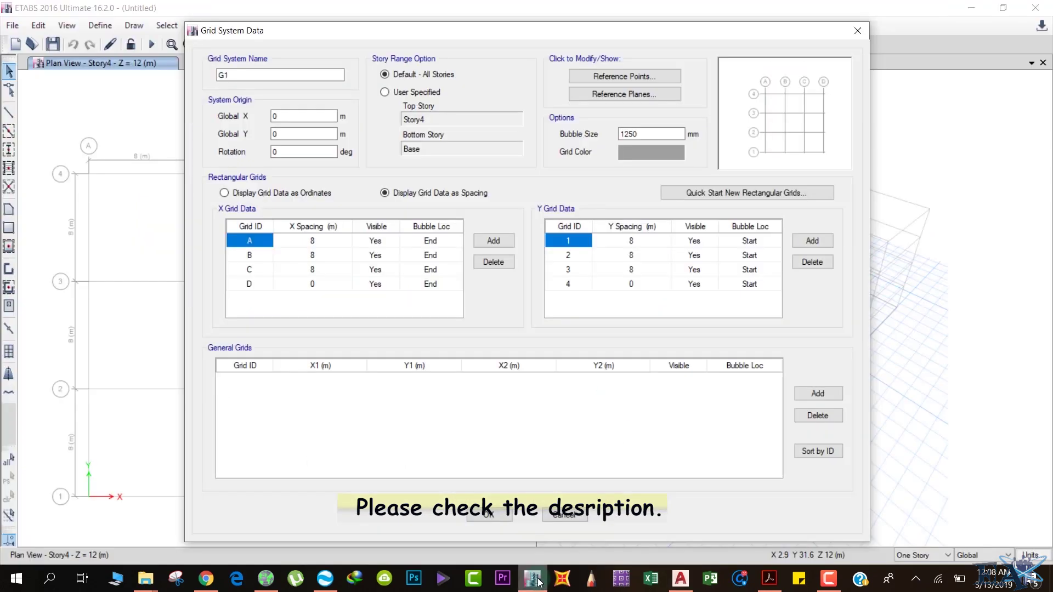
click(328, 244)
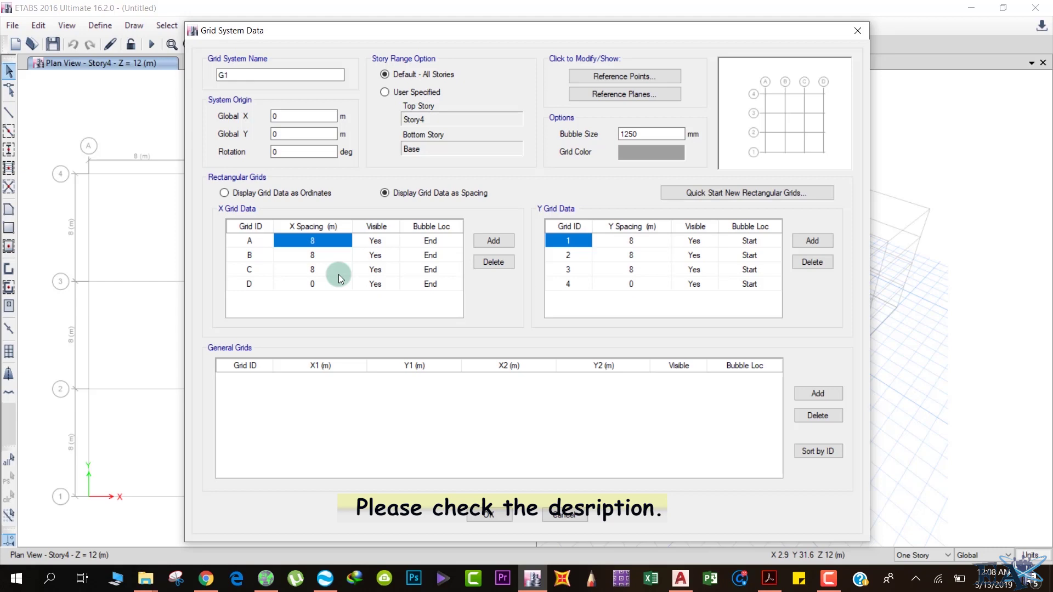
text(11)
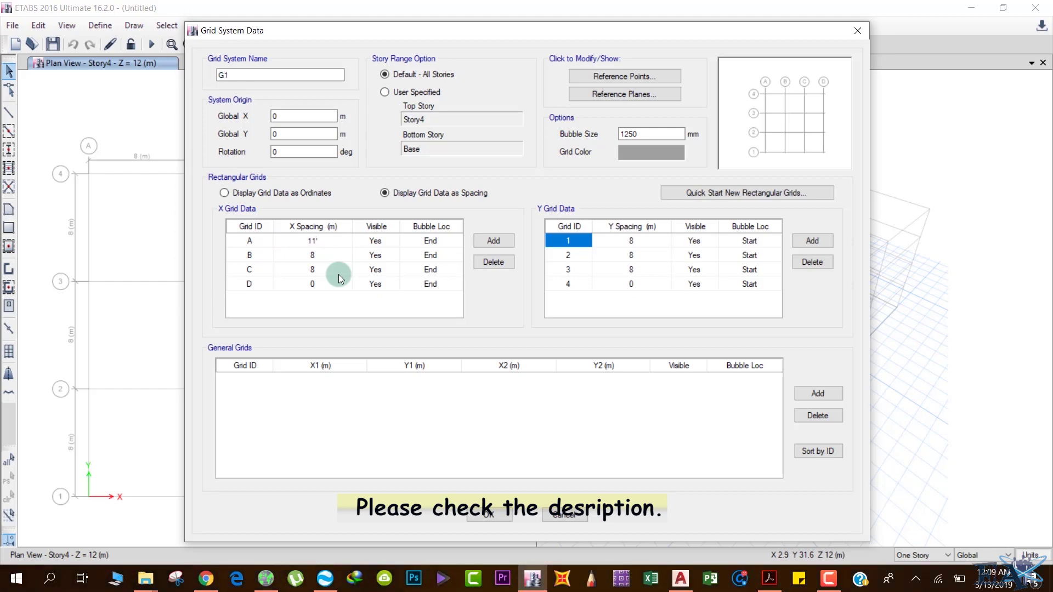
text('7)
key(Return)
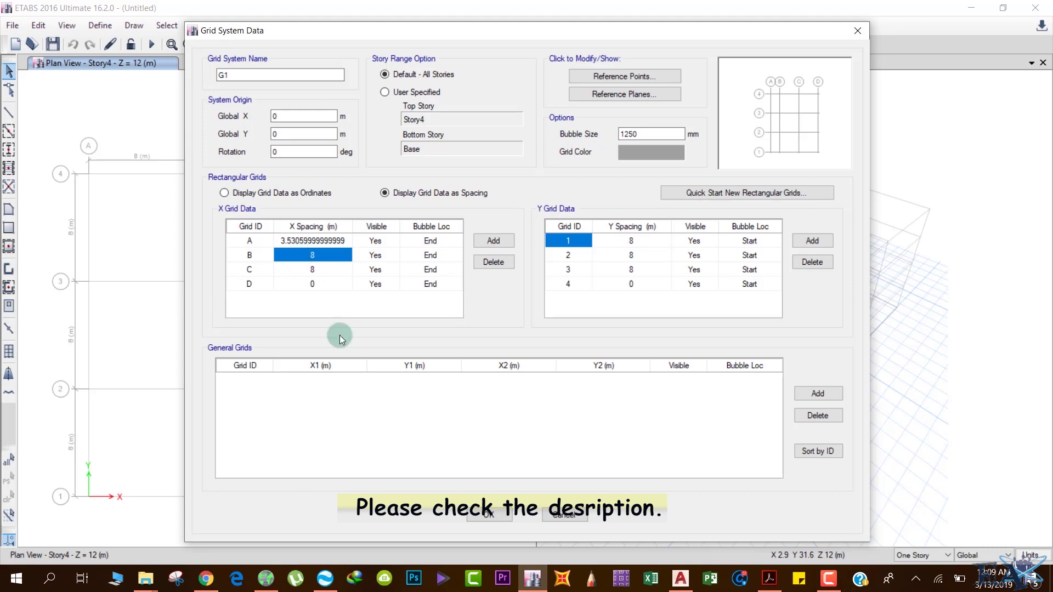
Check the B–C dimension in AutoCAD, set the X spacing of grid B to 11'11 in ETABS, and delete grid C.
click(685, 585)
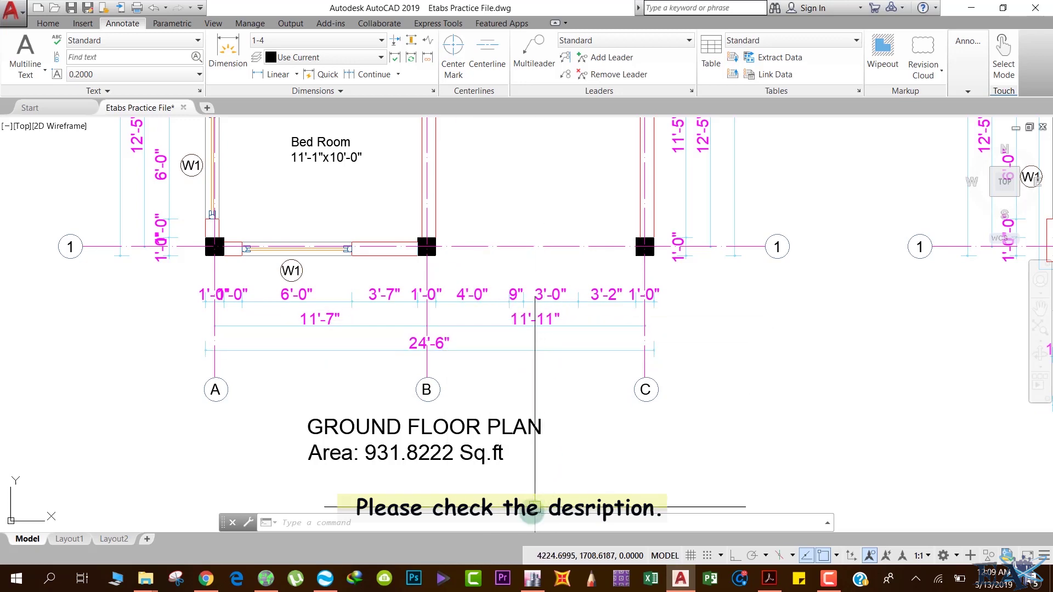
click(531, 579)
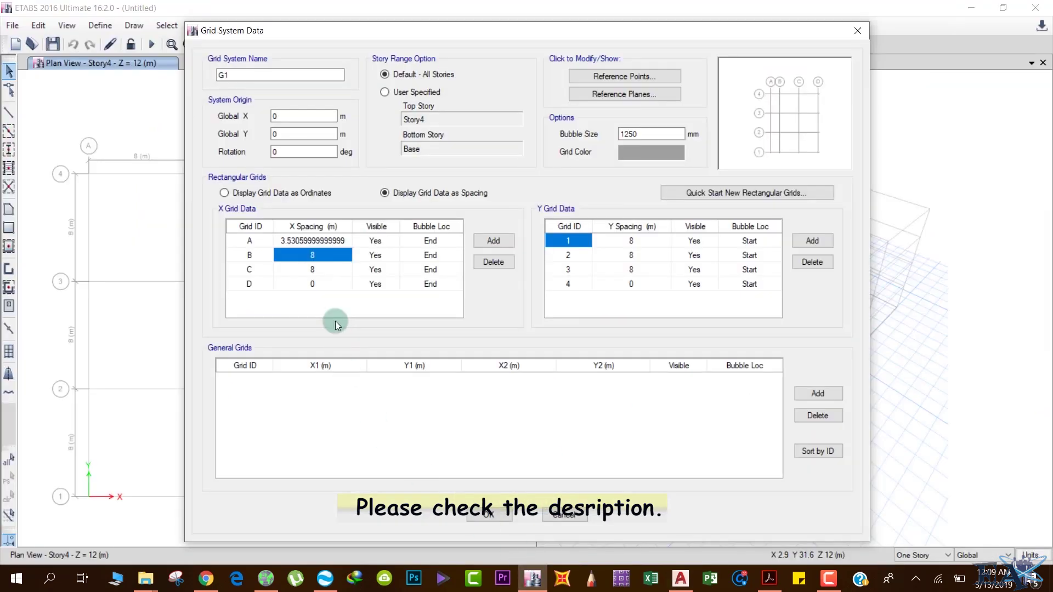
text(11)
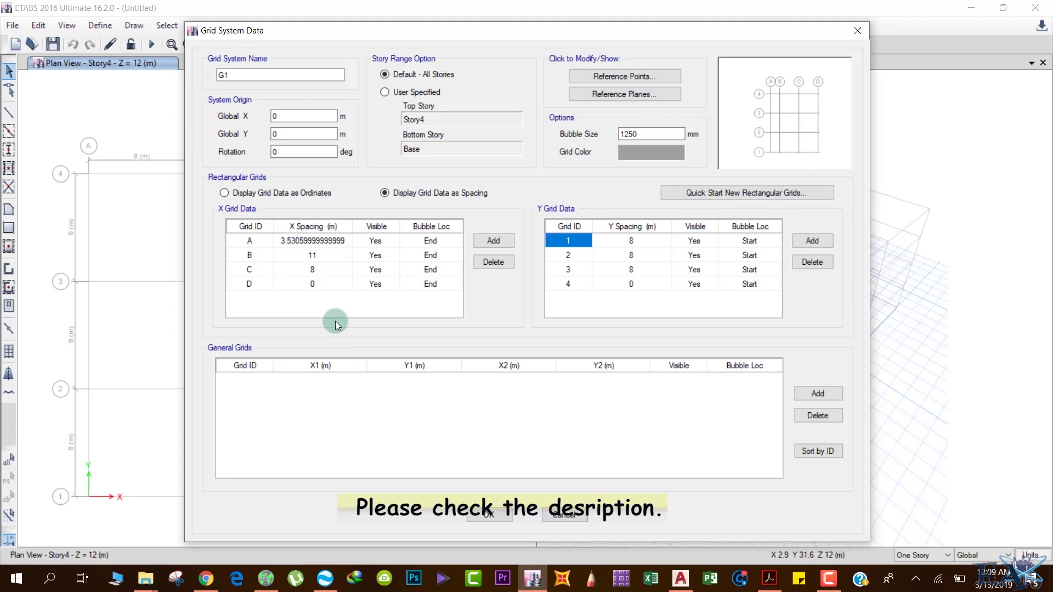
text('11)
key(Return)
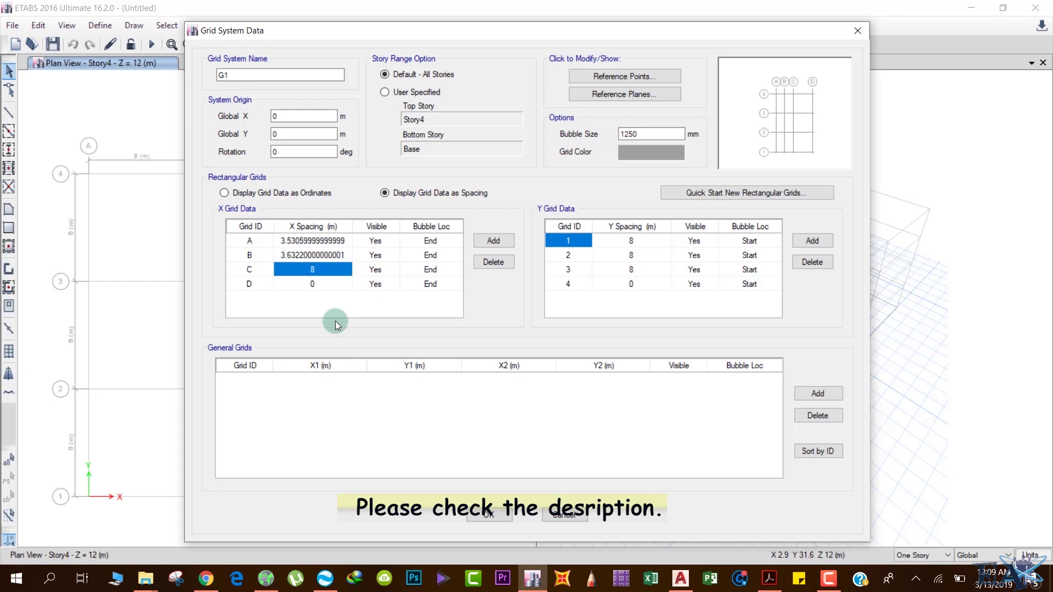
click(491, 263)
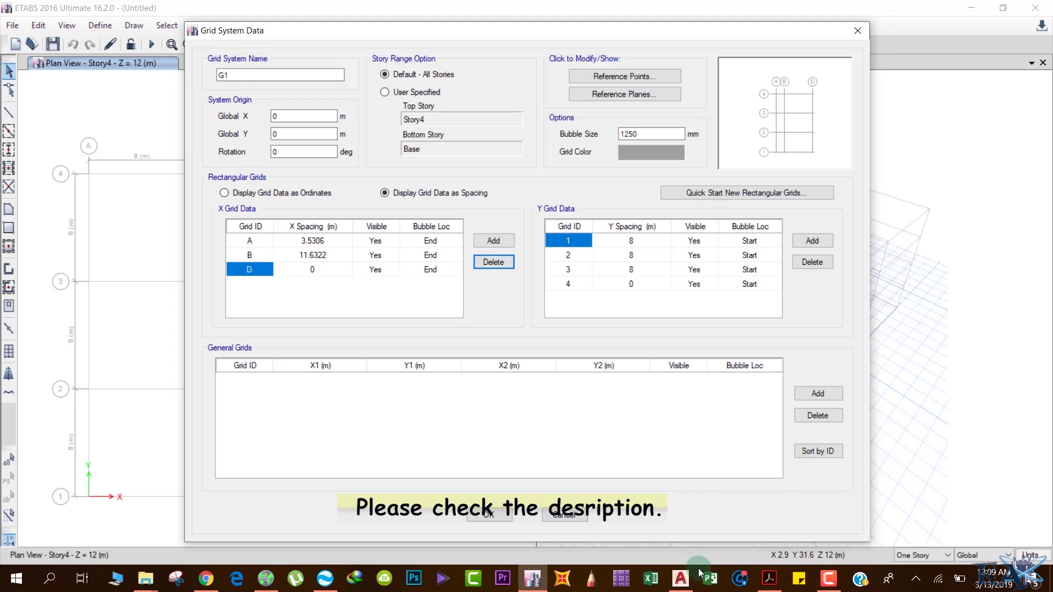
Check the dimension between axes 1 and 2 in AutoCAD and set the Y spacing of grid 1 to 12'5 in ETABS.
click(679, 577)
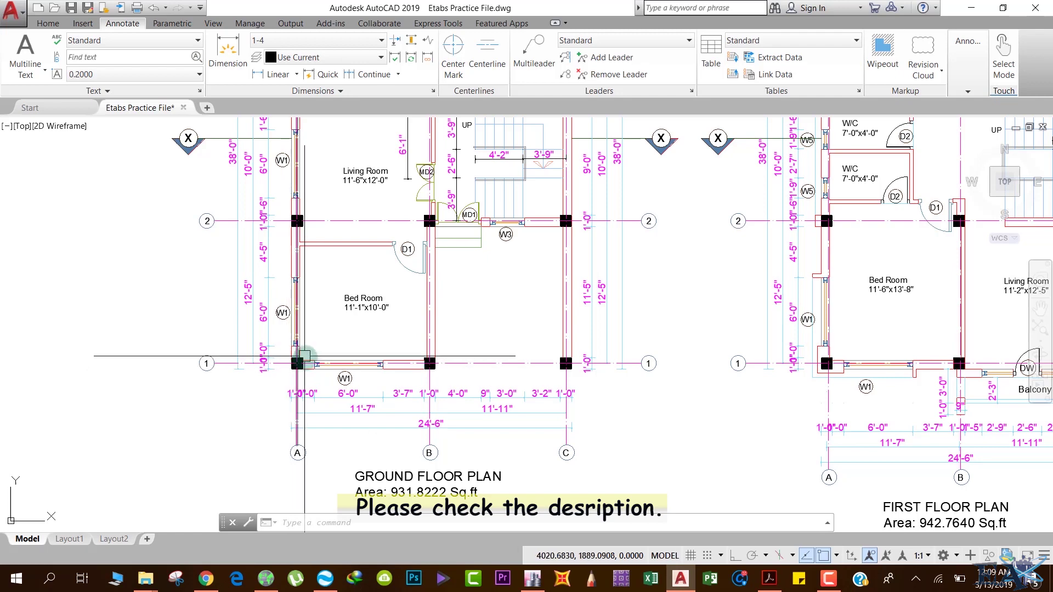
middle_drag(222, 326, 269, 371)
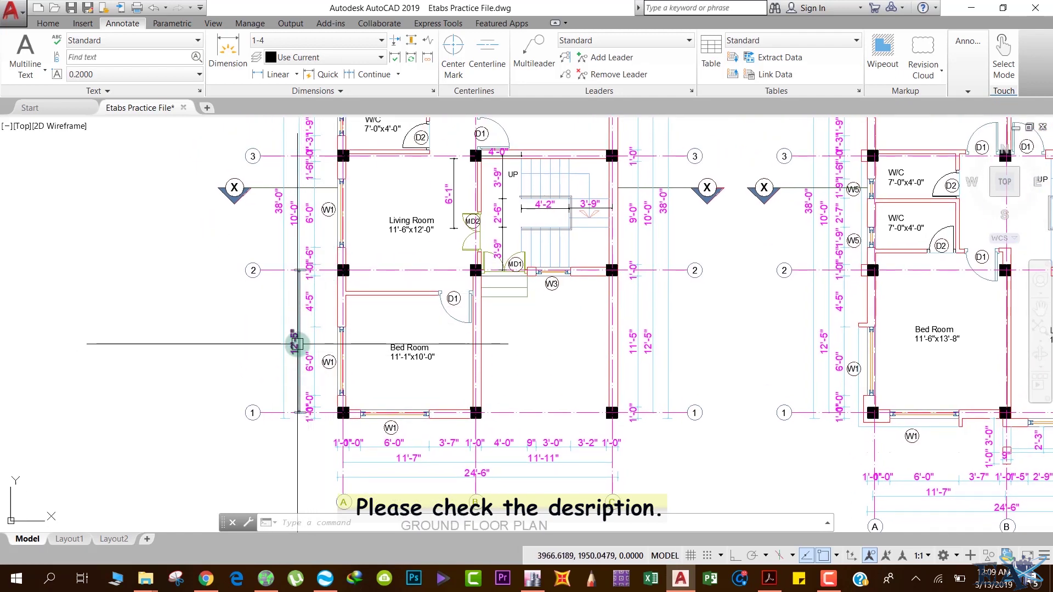
click(534, 585)
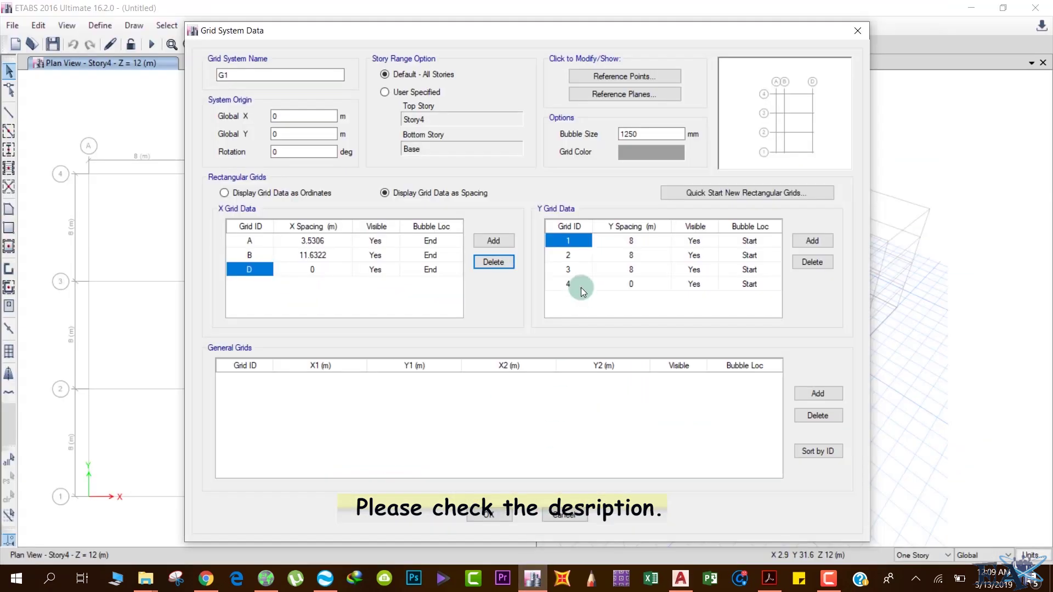
click(617, 244)
text(12)
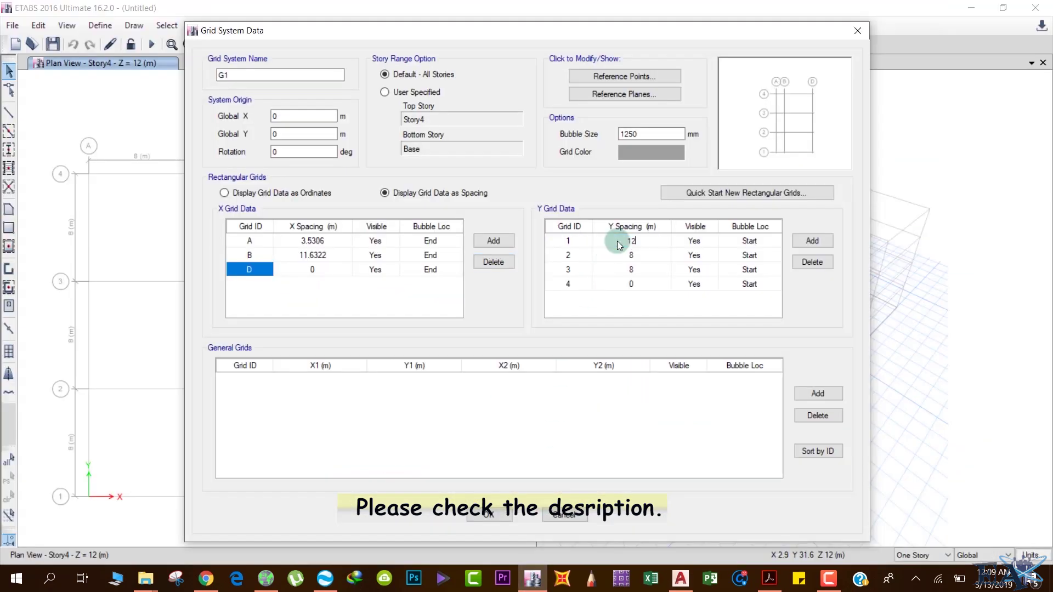
text(.5)
key(Return)
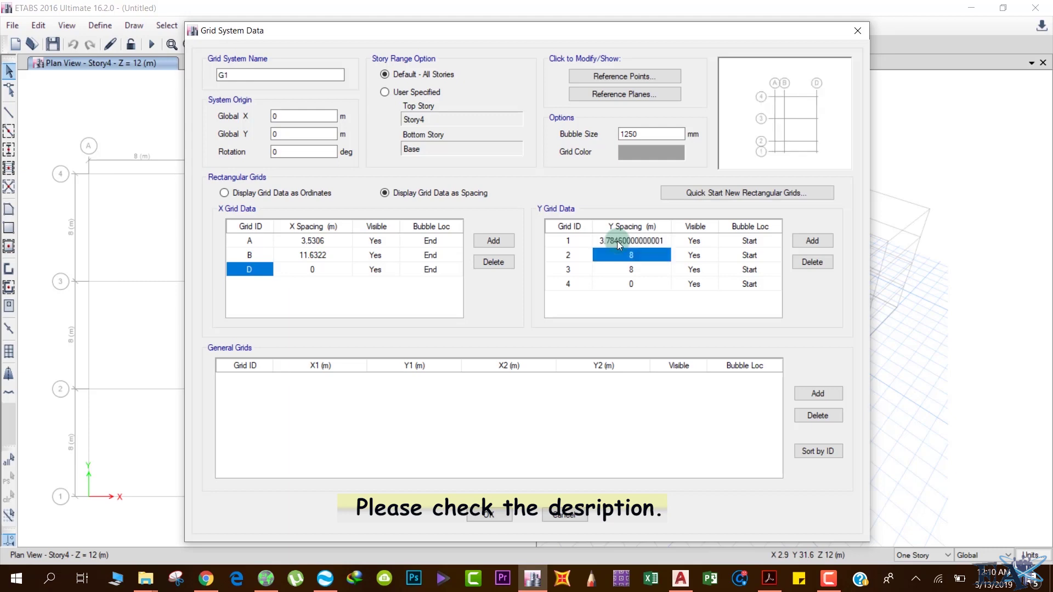
Check the dimensions between axes 2, 3 and 4 in AutoCAD, and set the Y spacing of grid 2 to 10' in ETABS.
click(681, 579)
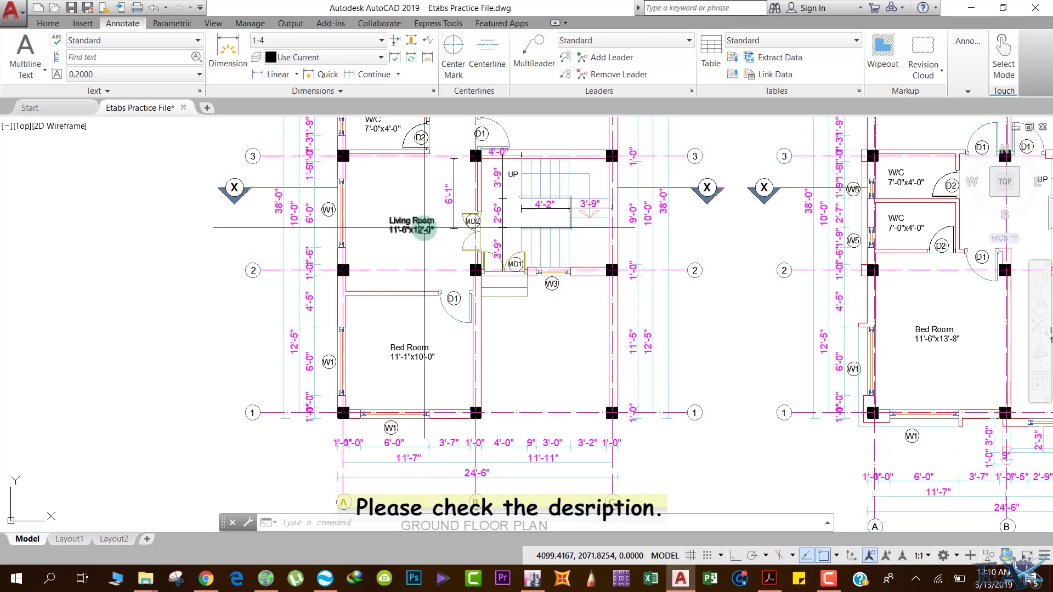
middle_drag(424, 229, 450, 386)
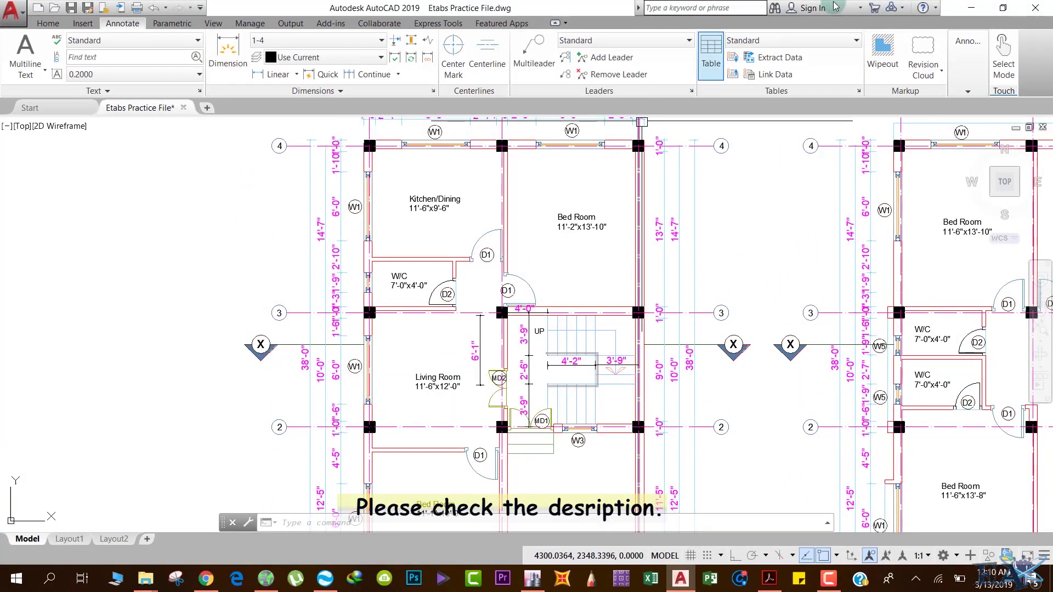
click(975, 5)
click(508, 267)
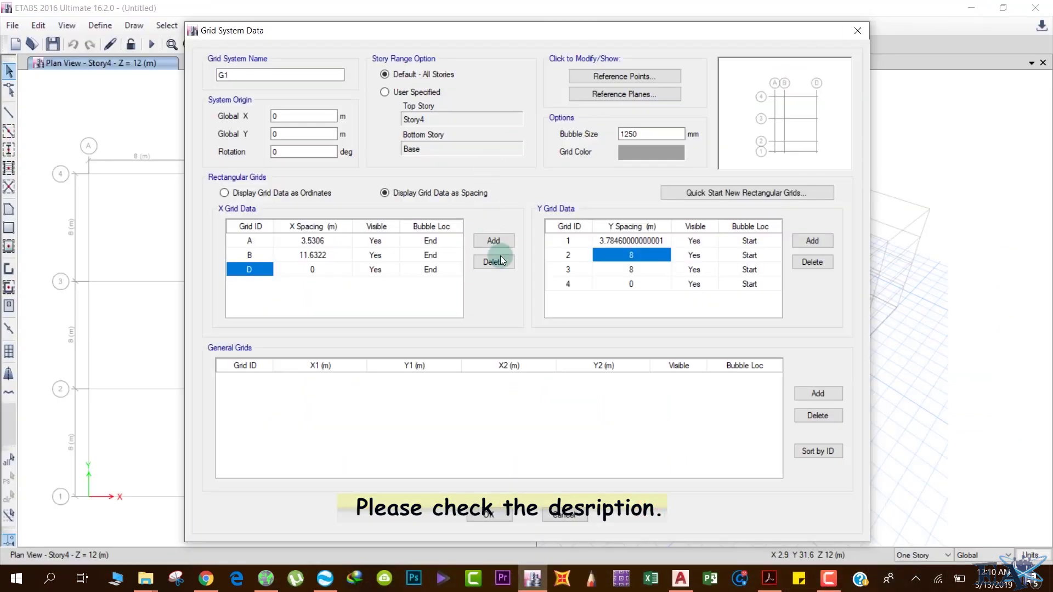
text(10)
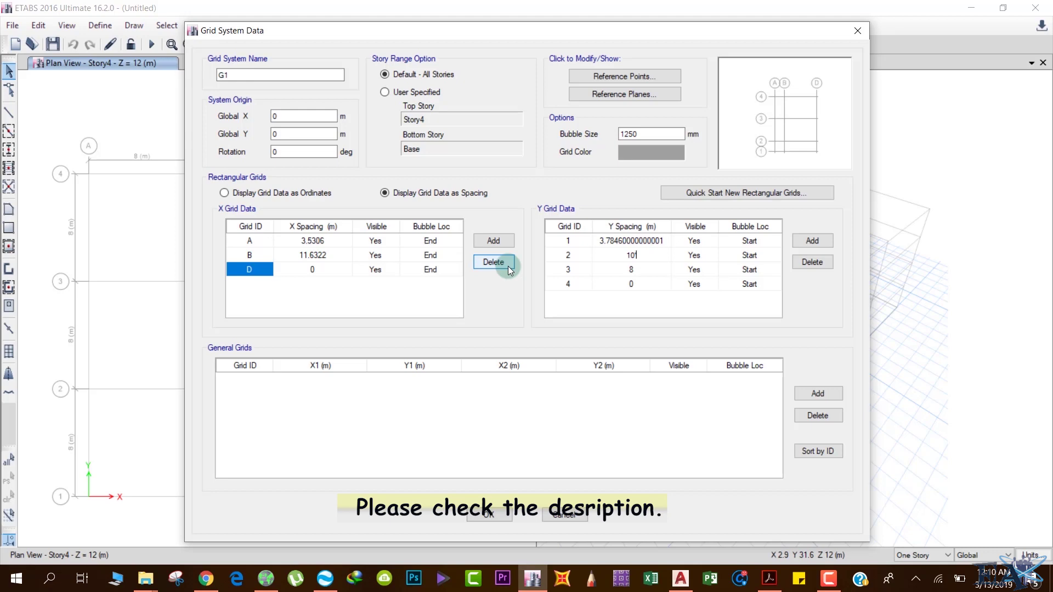
key(Return)
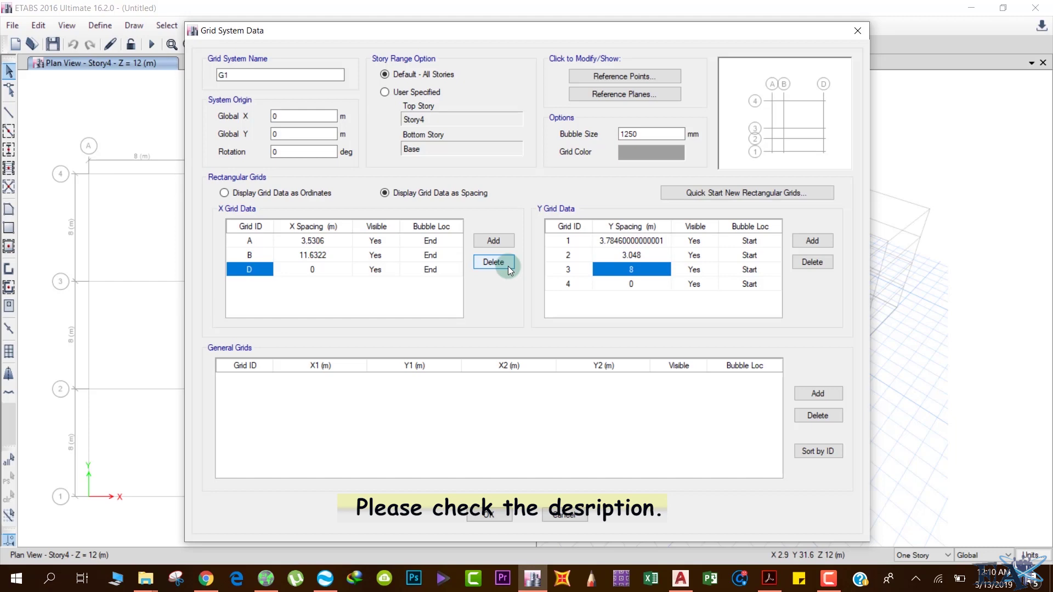
Set the Y spacing of grid 3 to 14'7 and apply the grid system data.
text(14)
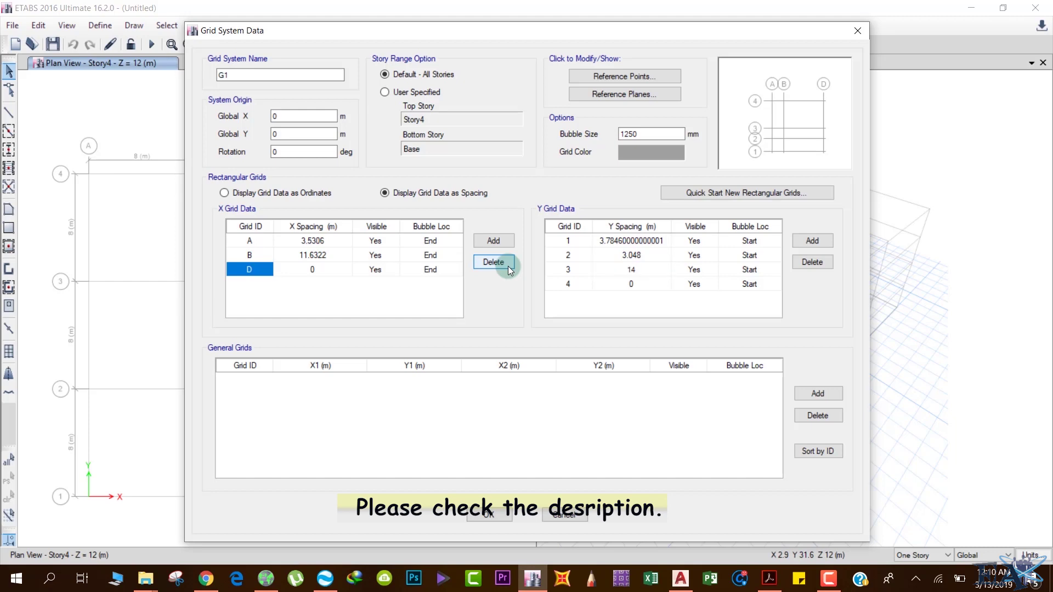
text('7)
key(Return)
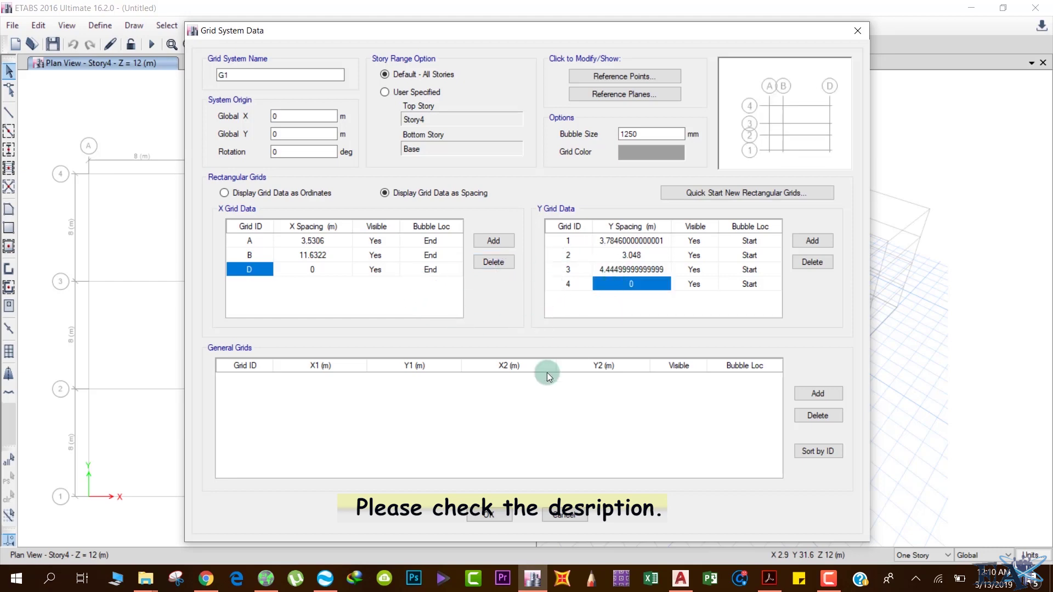
click(485, 515)
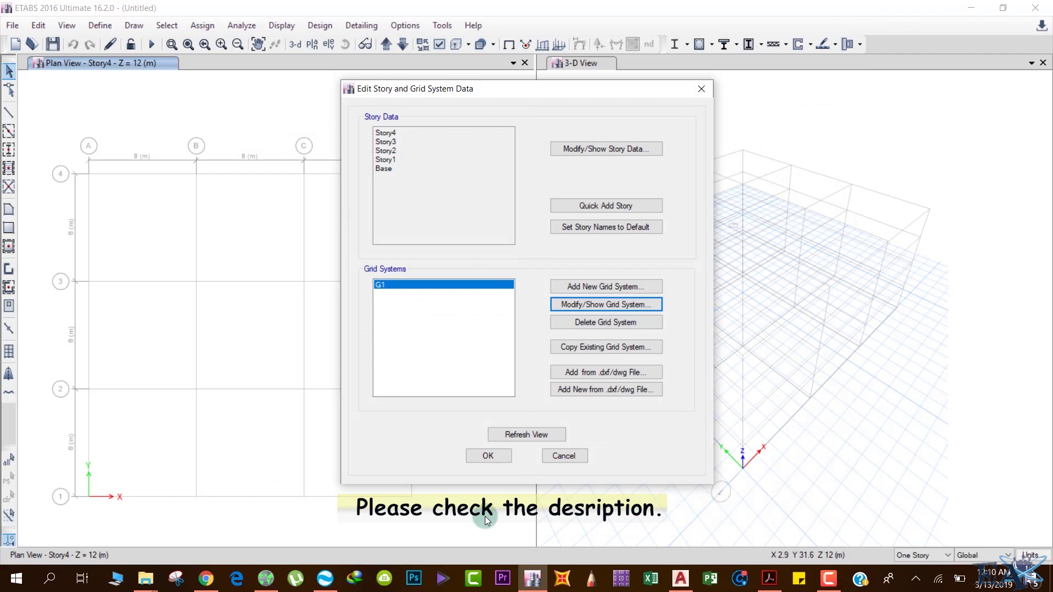
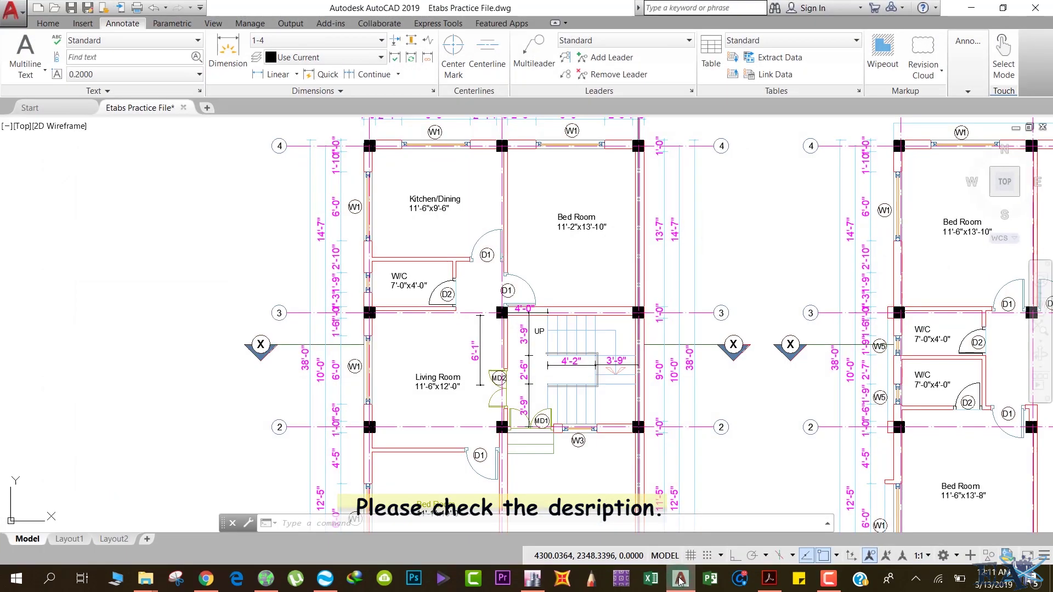
Switch to AutoCAD and examine the vertical dimensions of Section X-X from the footings up to the plinth and floor levels.
scroll(556, 259, down, 7)
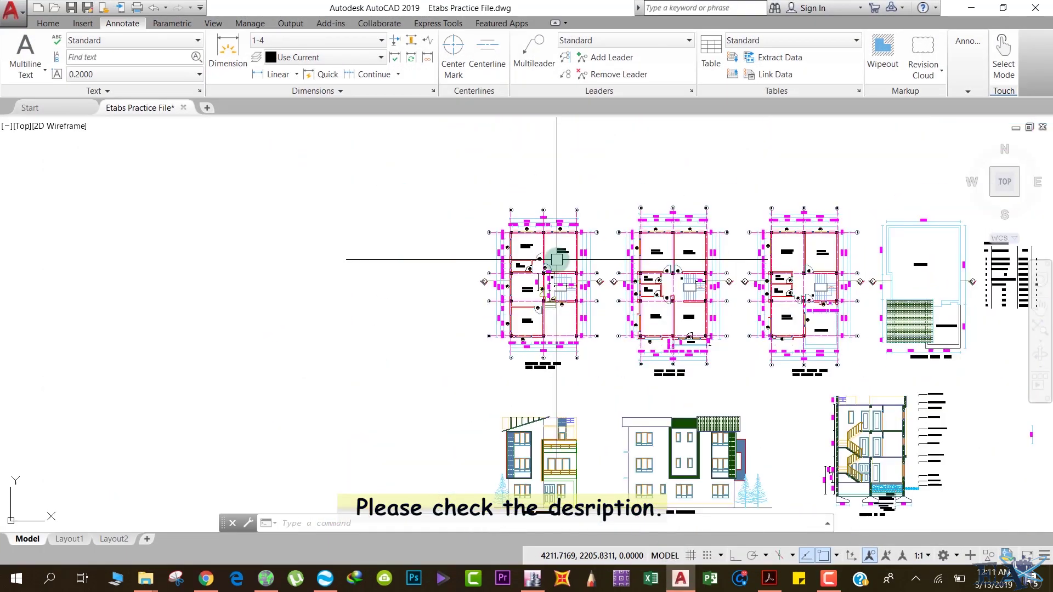
mouse_move(559, 353)
middle_down()
mouse_move(536, 259)
mouse_move(376, 227)
middle_up()
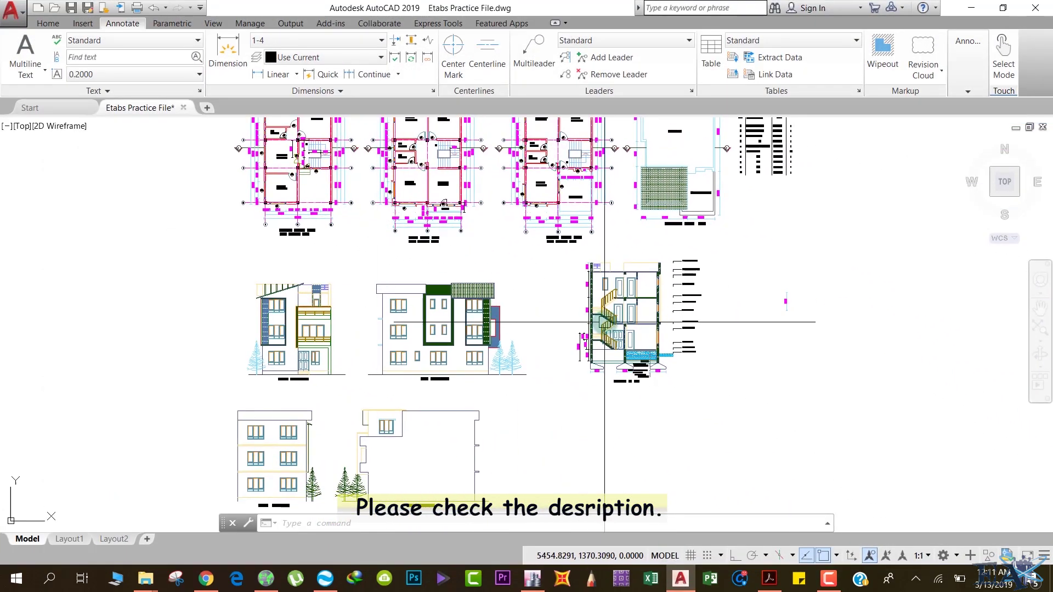
scroll(606, 329, up, 6)
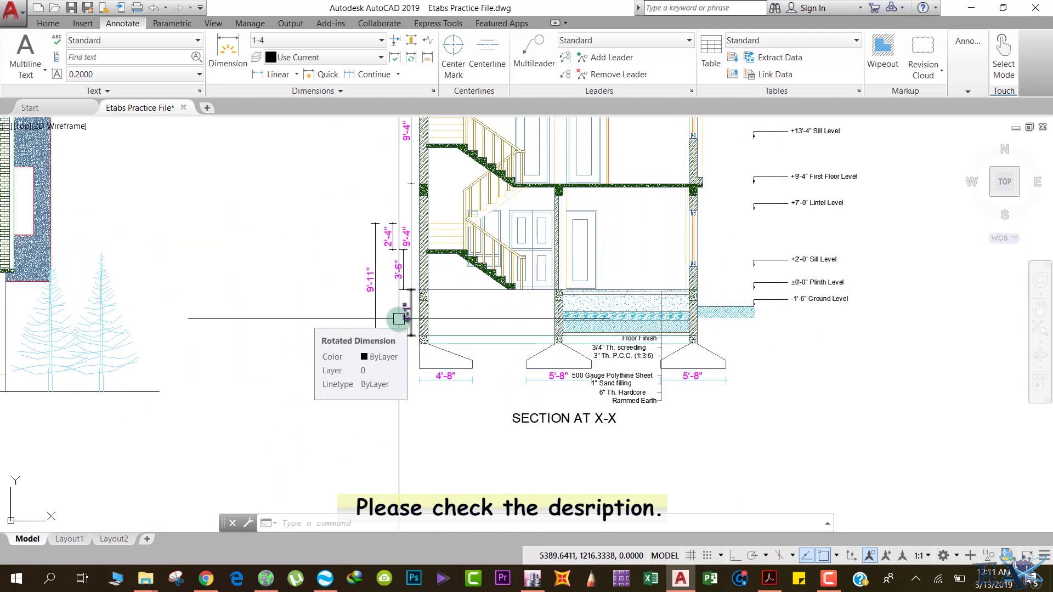
scroll(433, 286, up, 4)
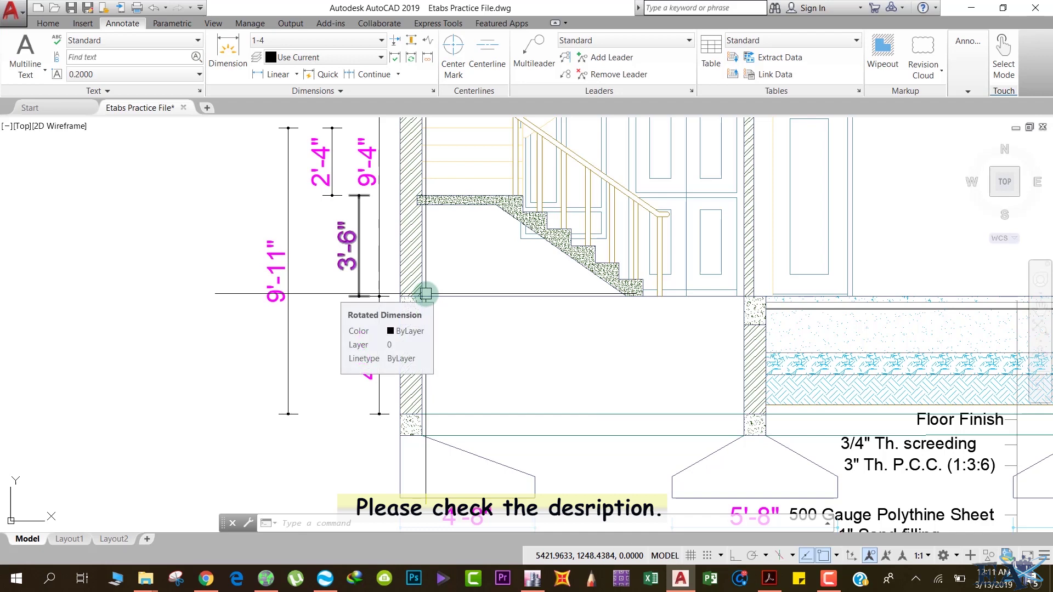
scroll(426, 294, down, 2)
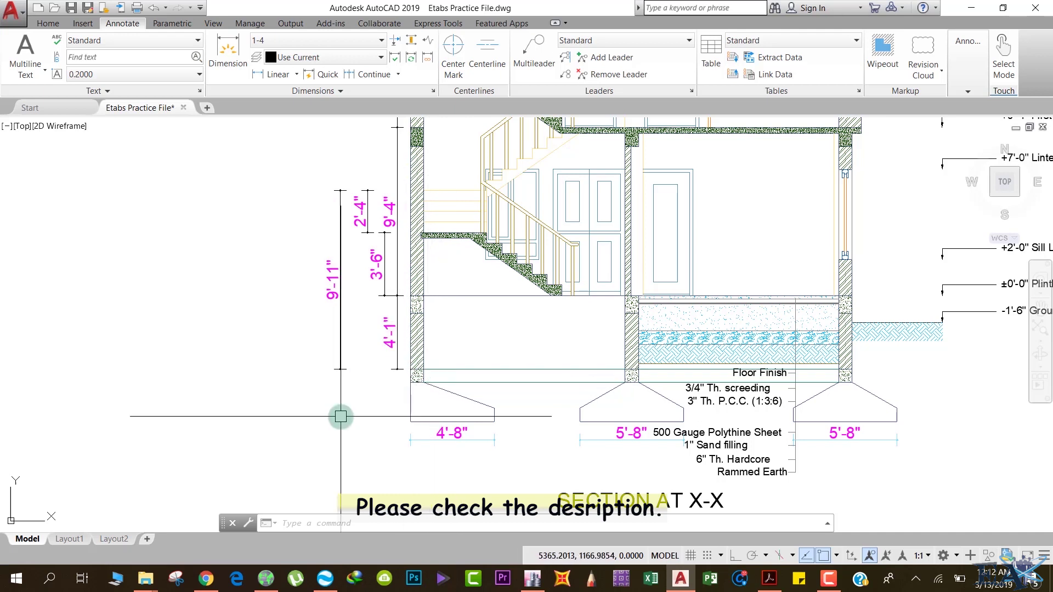
scroll(428, 369, up, 6)
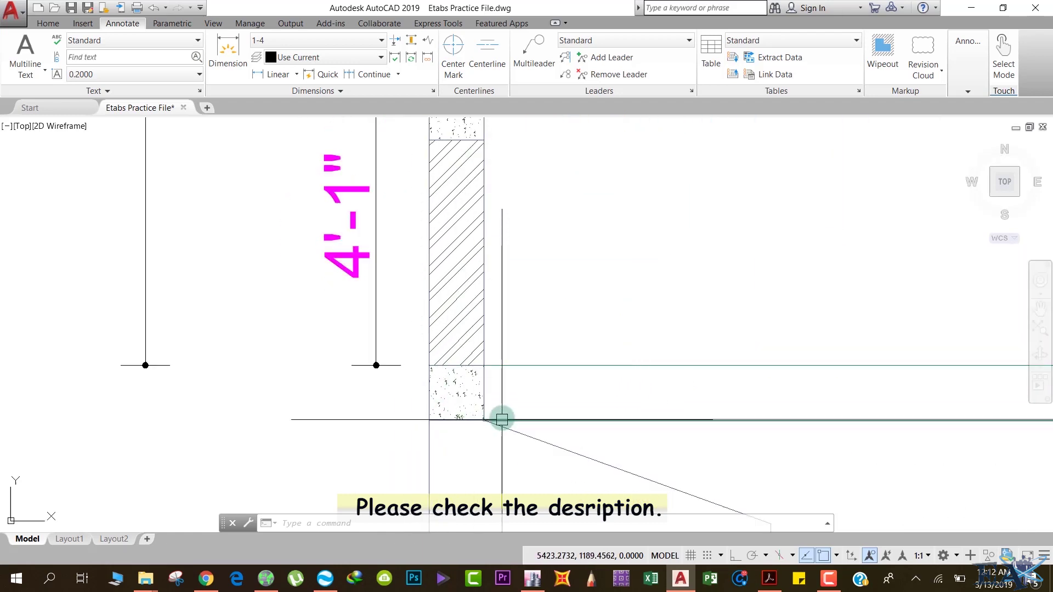
scroll(421, 365, down, 2)
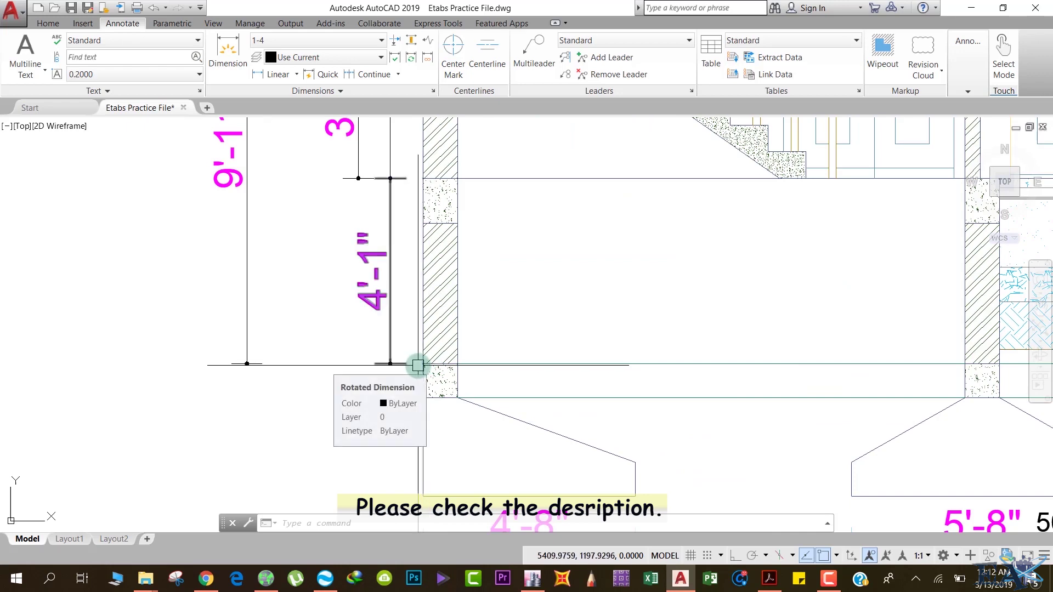
scroll(417, 366, down, 4)
middle_drag(456, 320, 337, 324)
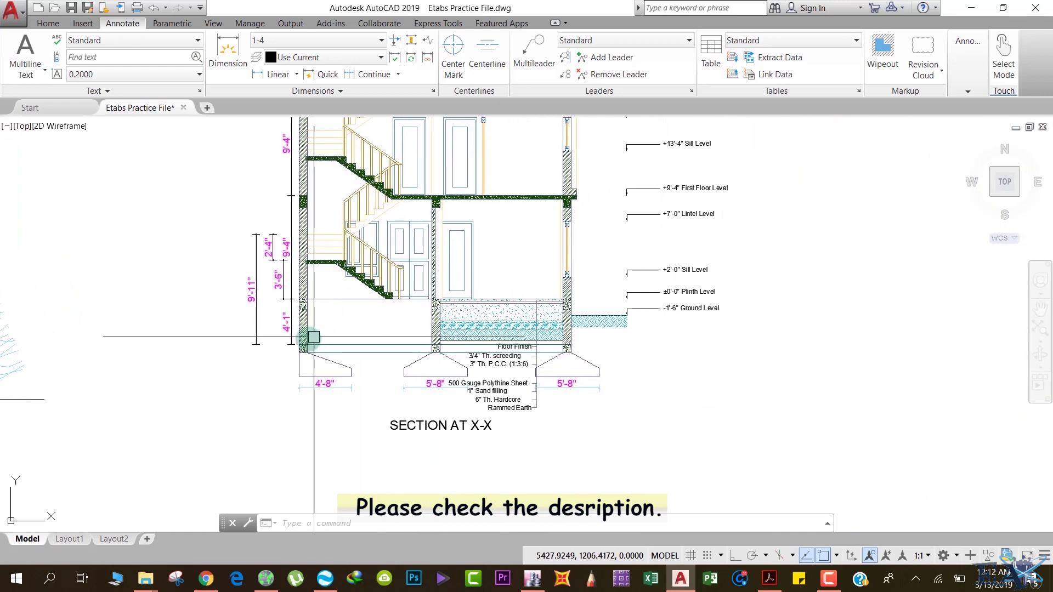
scroll(278, 345, up, 2)
scroll(307, 347, up, 1)
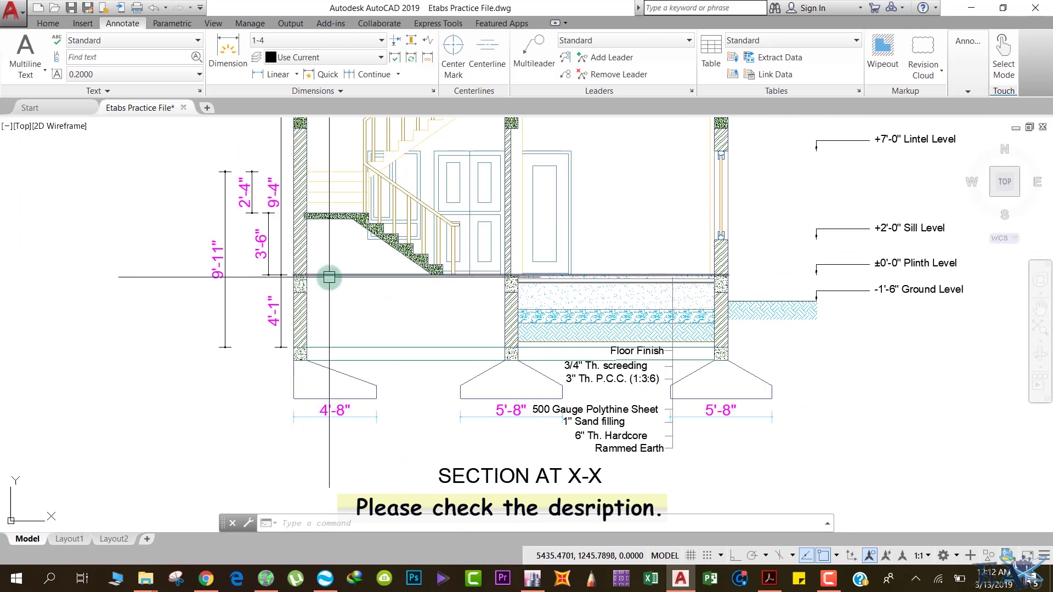
scroll(353, 301, down, 4)
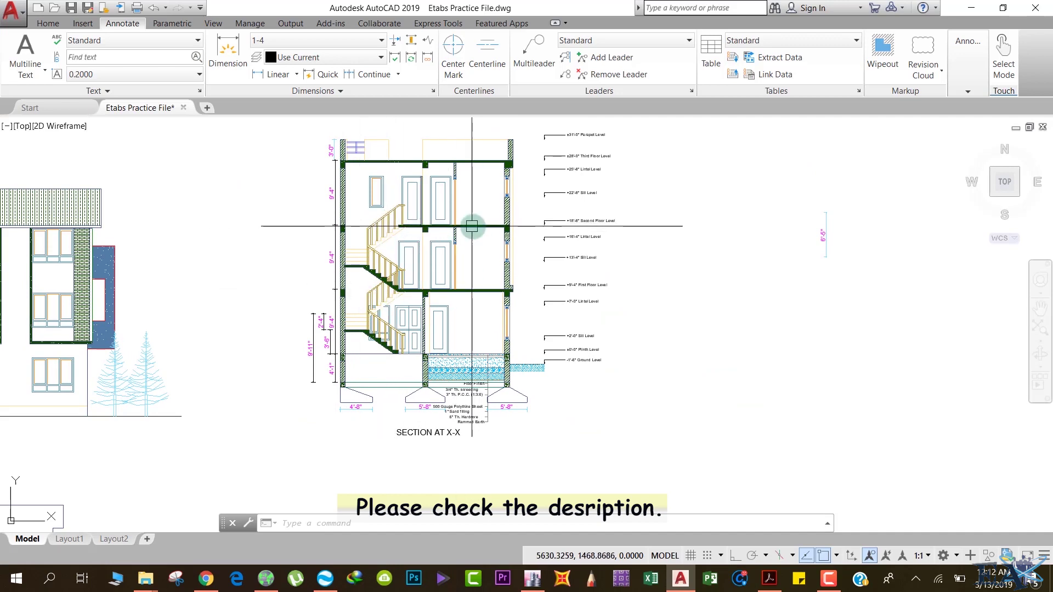
scroll(390, 433, up, 6)
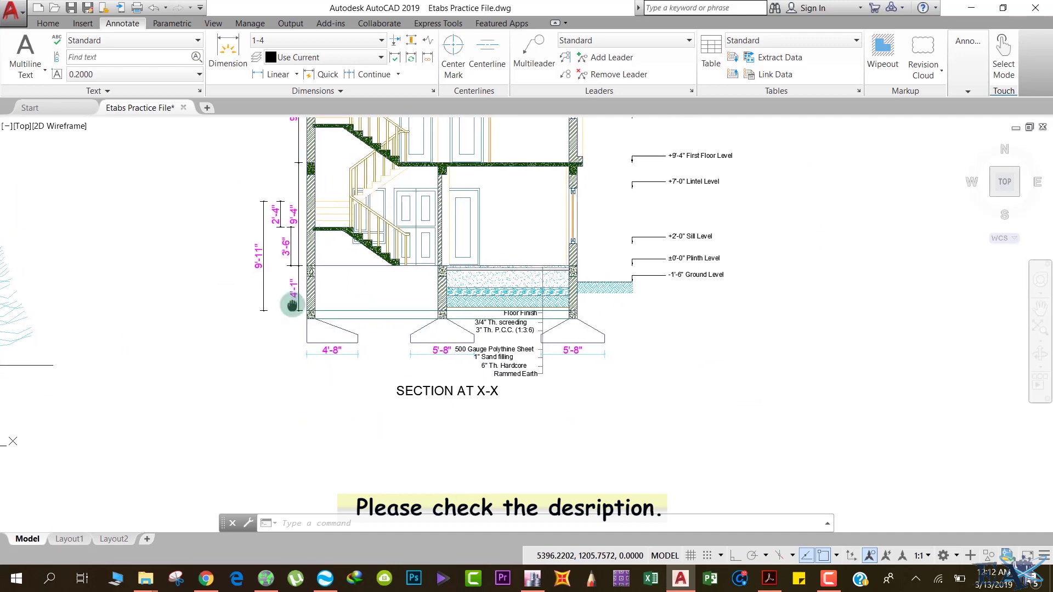
scroll(234, 316, down, 4)
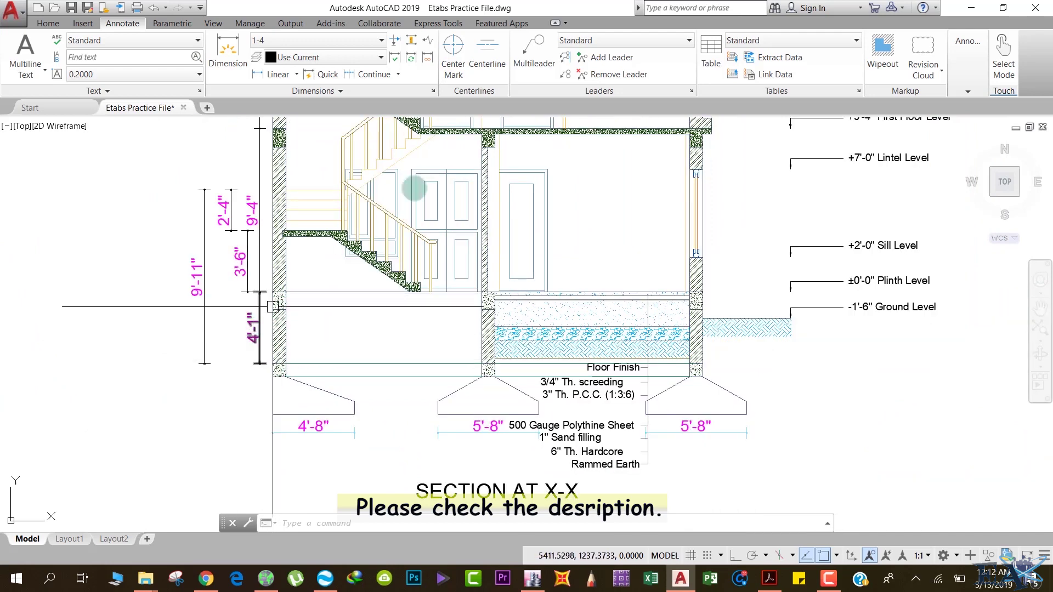
Switch back to ETABS and, in the story data, rename Story1 as GF and set its height to 1.2446 m.
click(967, 7)
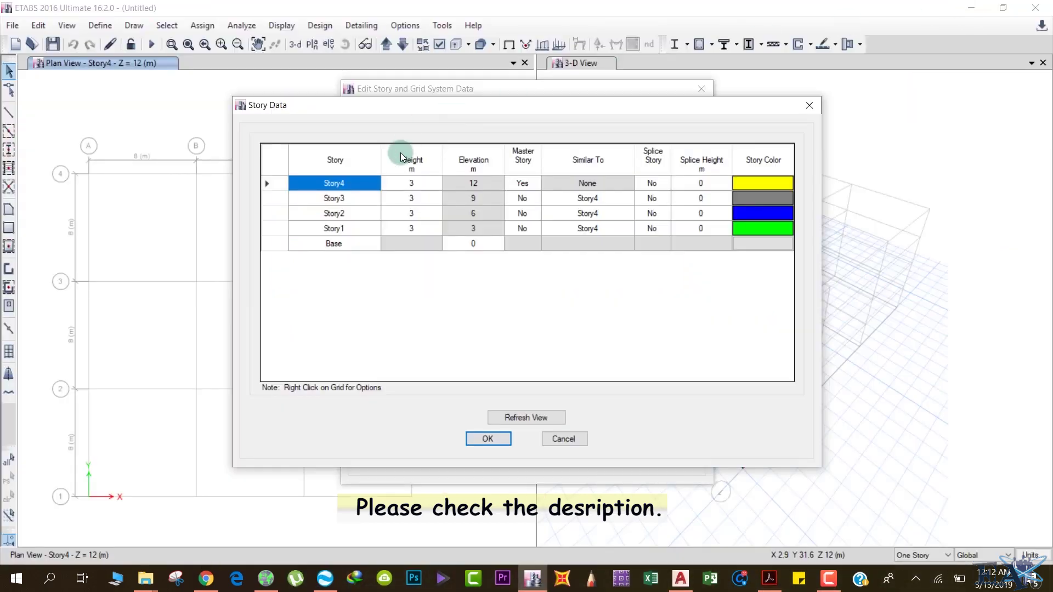
click(348, 227)
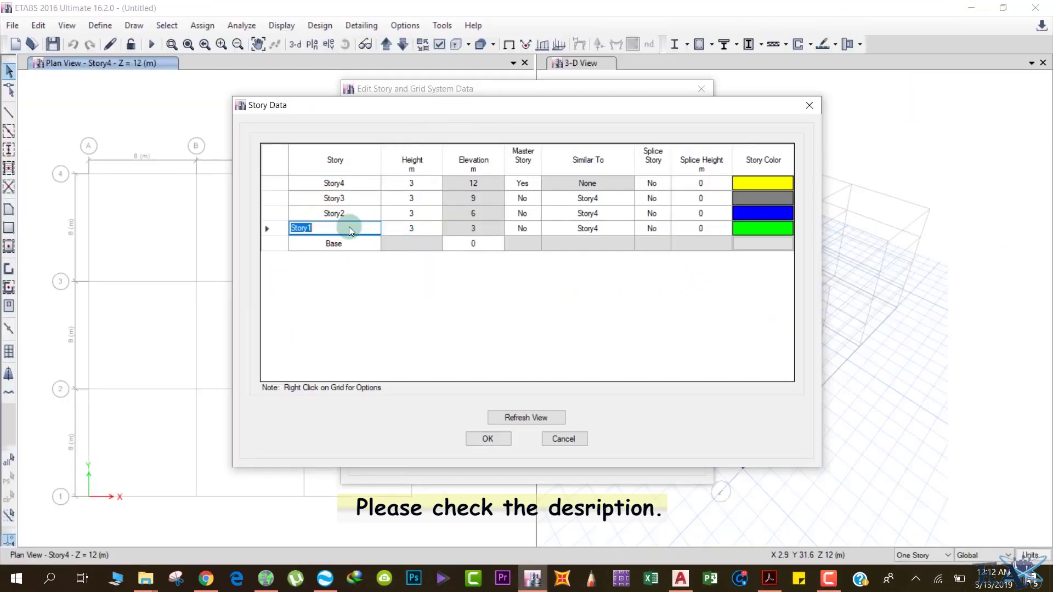
text(GF)
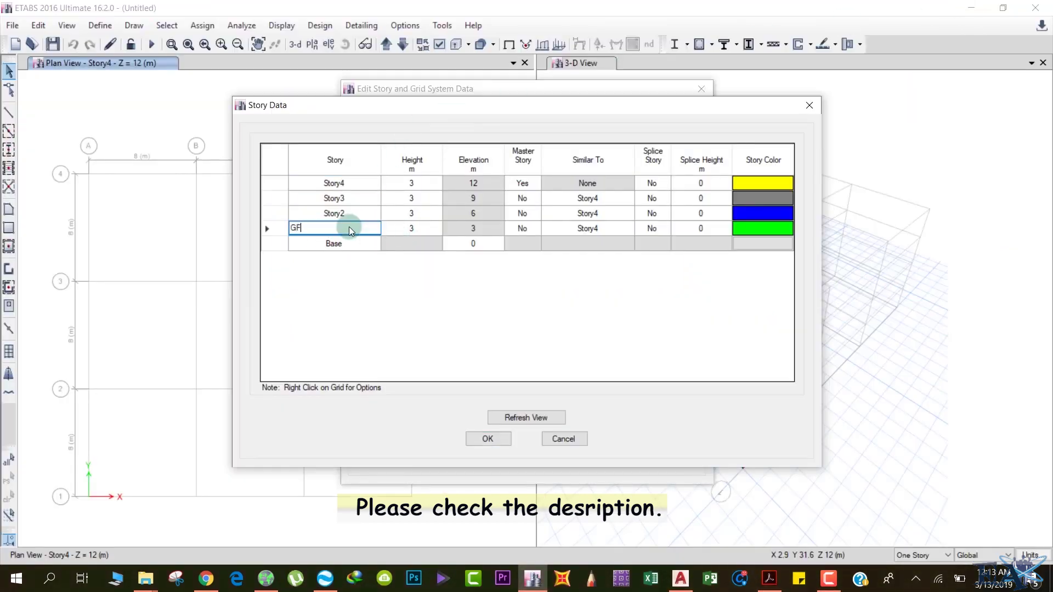
click(420, 228)
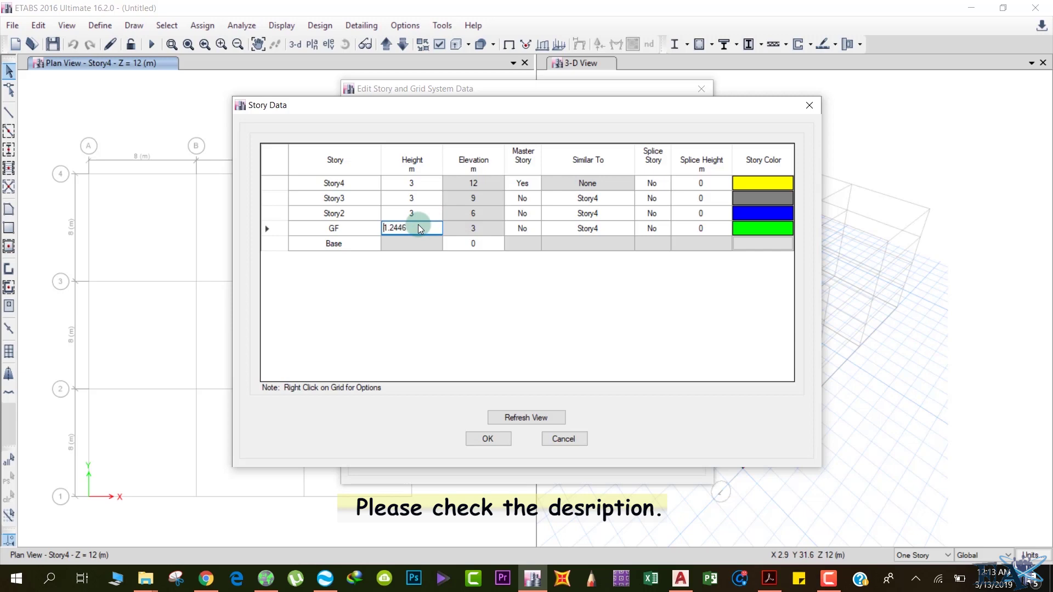
text(1.2446)
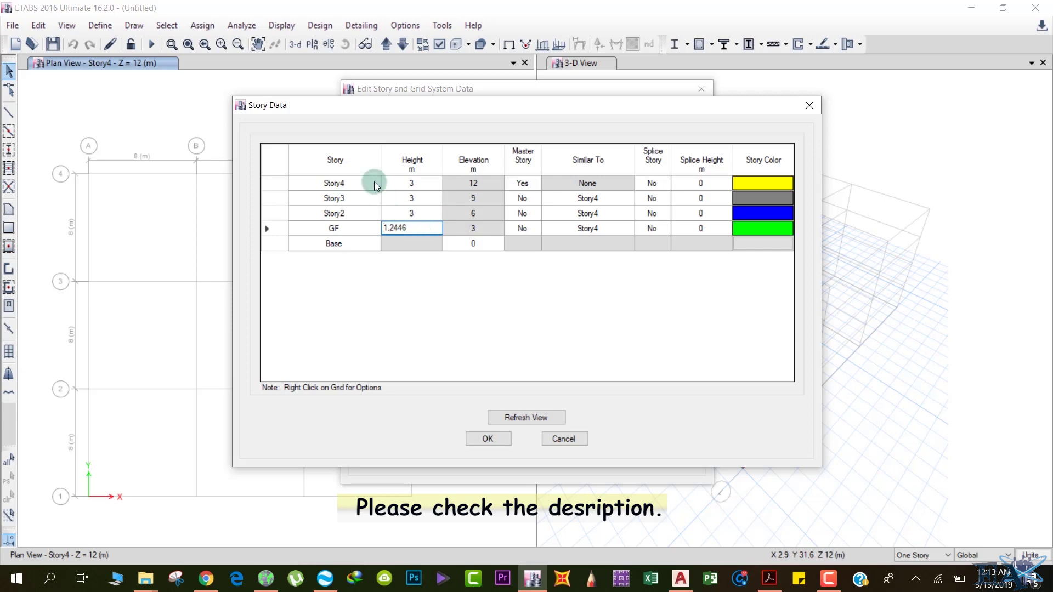
click(399, 213)
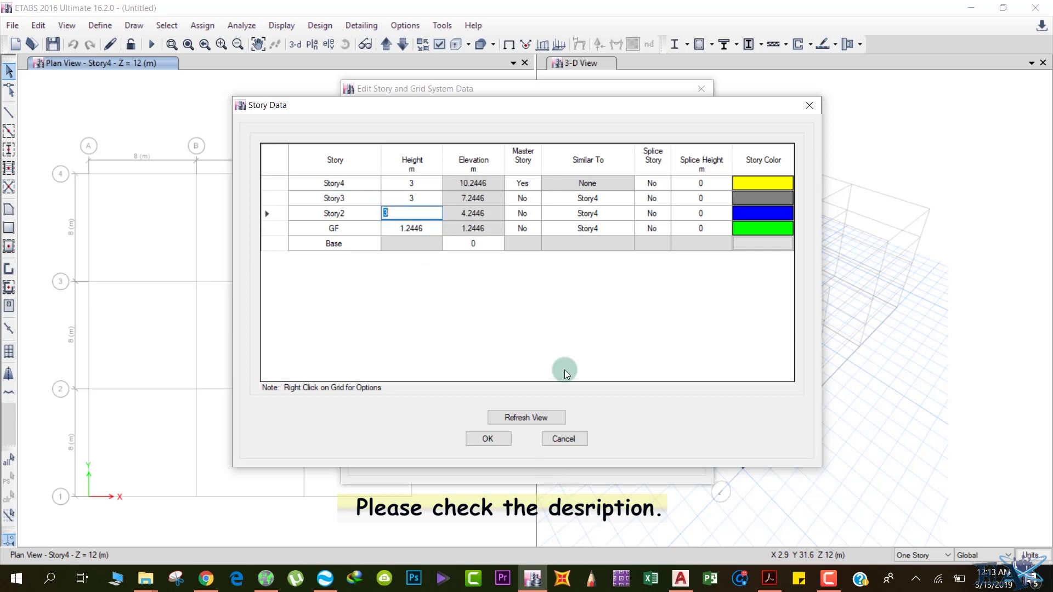
Switch to AutoCAD and add a vertical linear dimension from the plinth level to the first floor slab beside the outer wall of Section X-X.
click(680, 577)
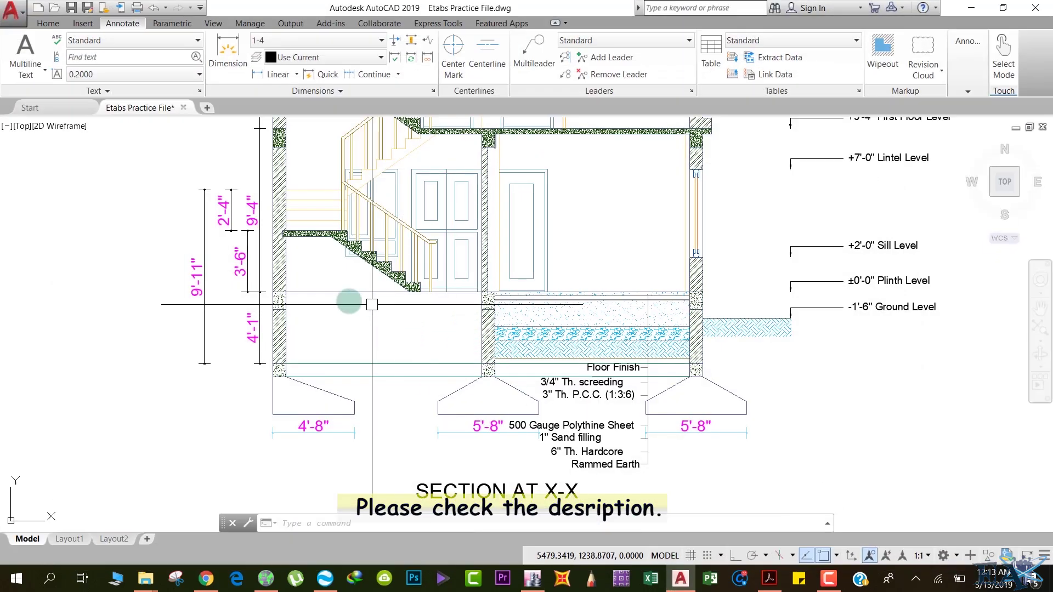
scroll(351, 356, up, 1)
scroll(348, 381, down, 3)
scroll(350, 384, up, 4)
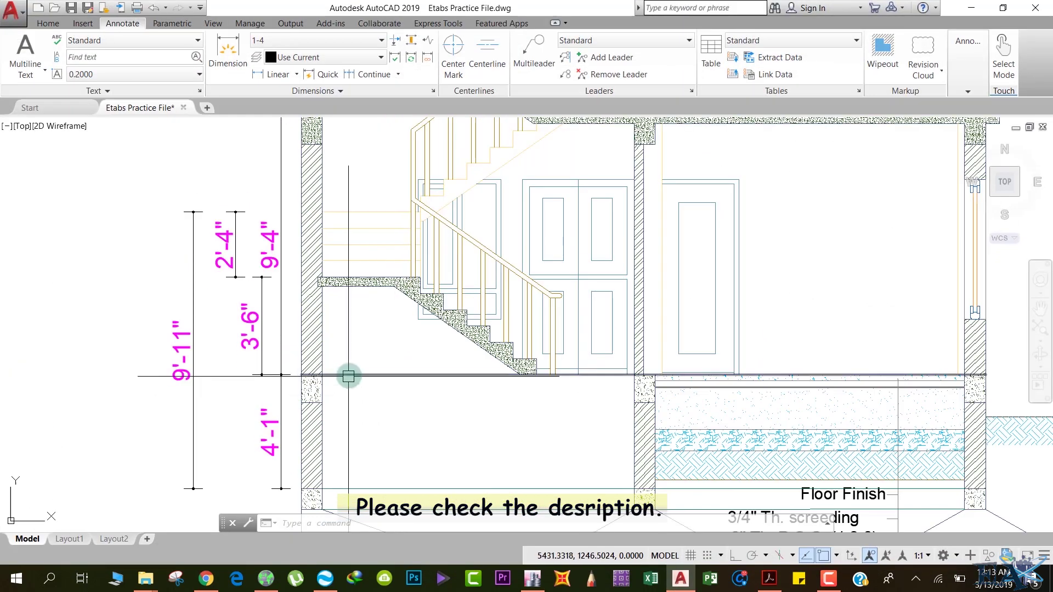
scroll(349, 377, down, 5)
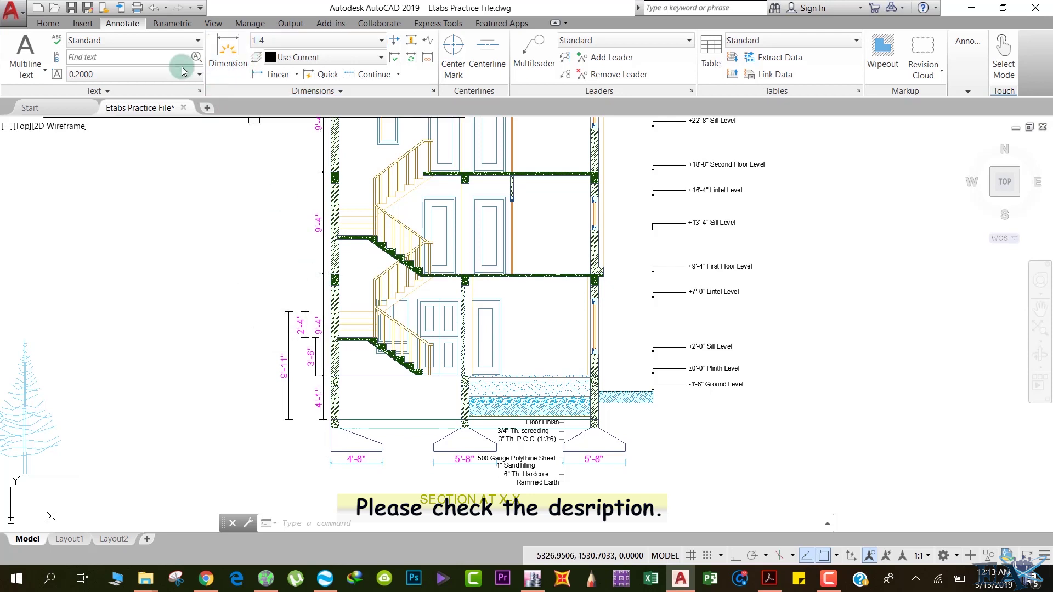
click(48, 24)
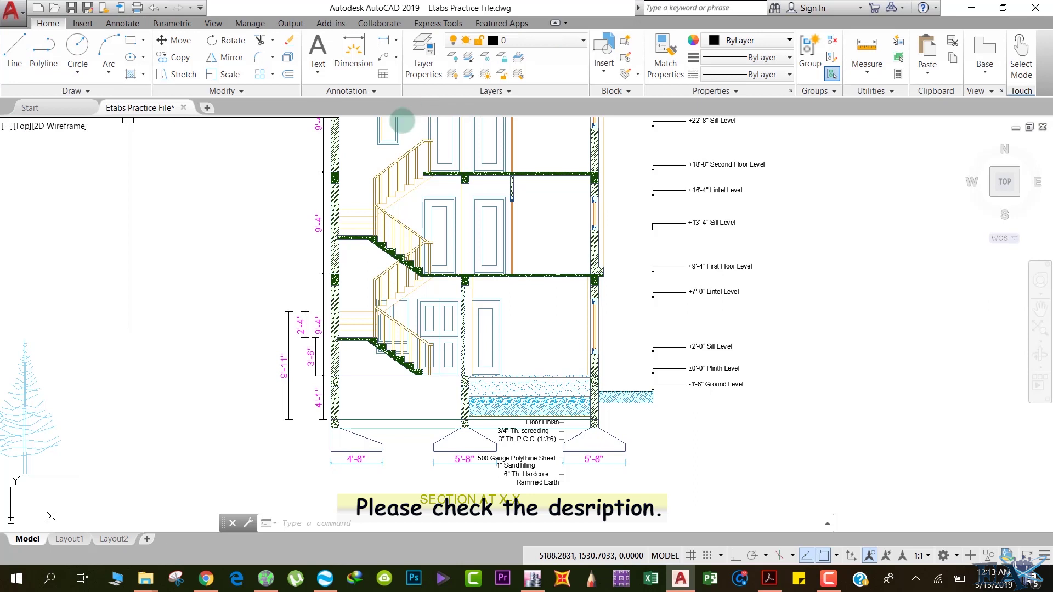
click(382, 41)
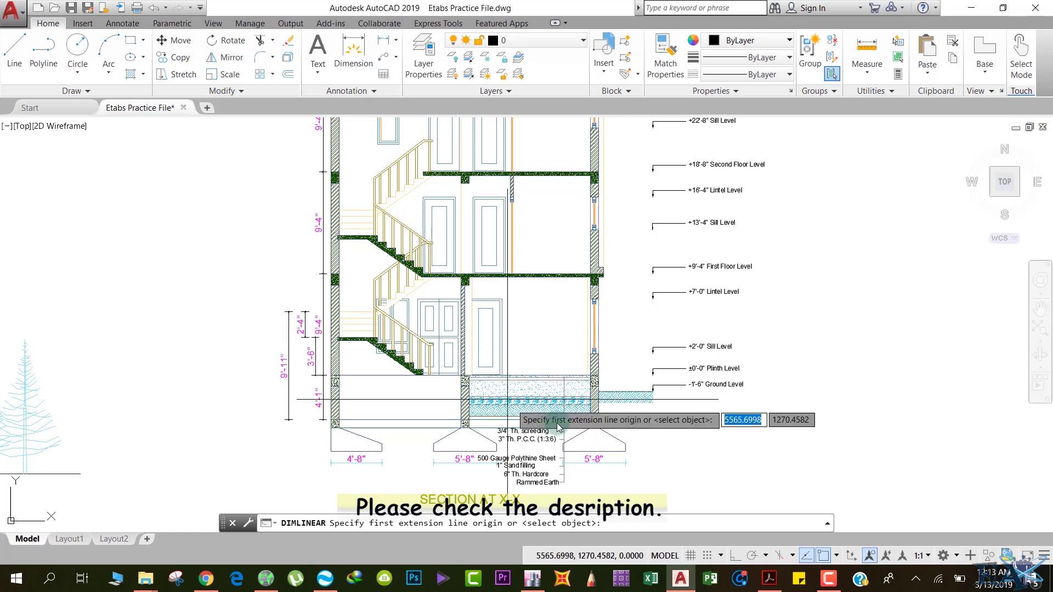
scroll(433, 387, up, 4)
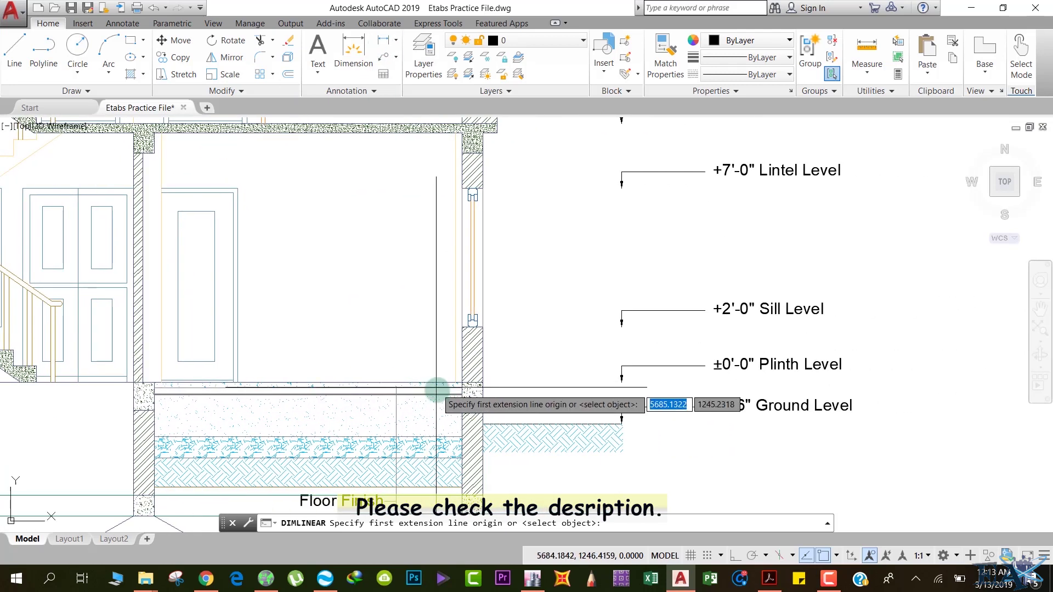
scroll(437, 390, up, 2)
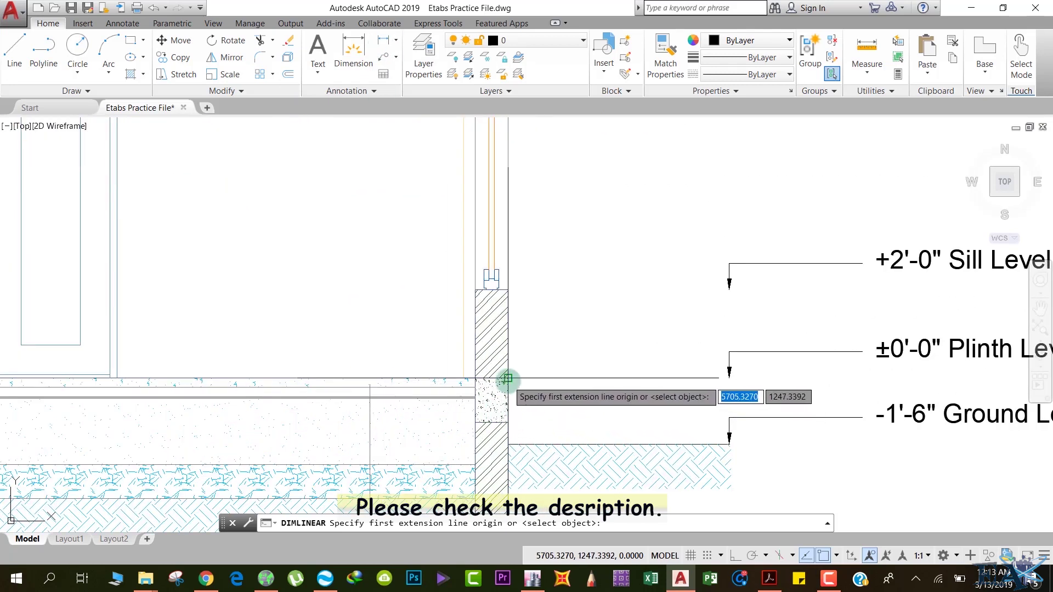
click(507, 378)
scroll(568, 340, down, 5)
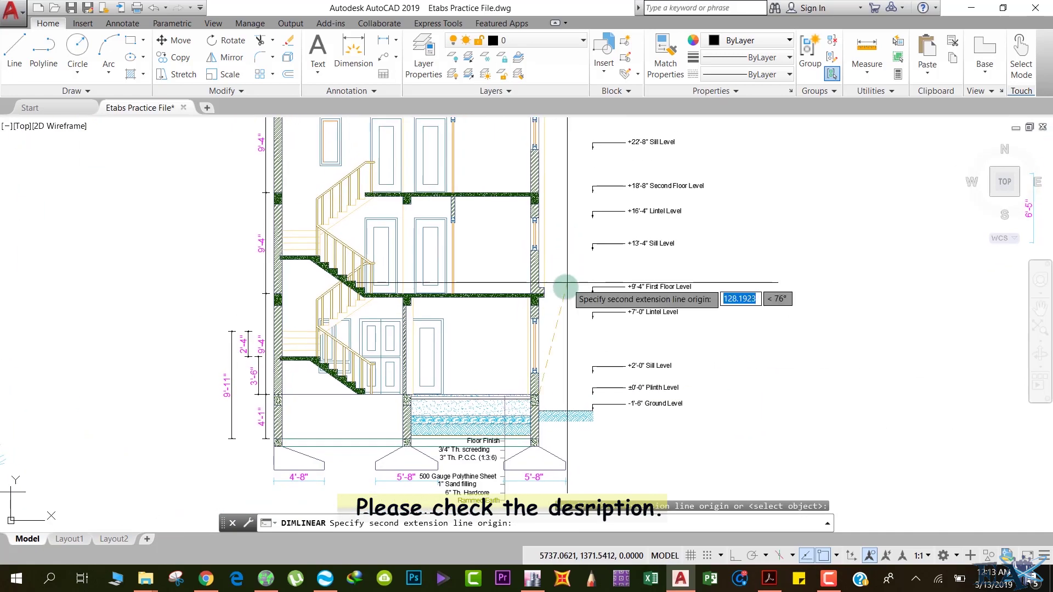
scroll(564, 288, up, 5)
click(423, 327)
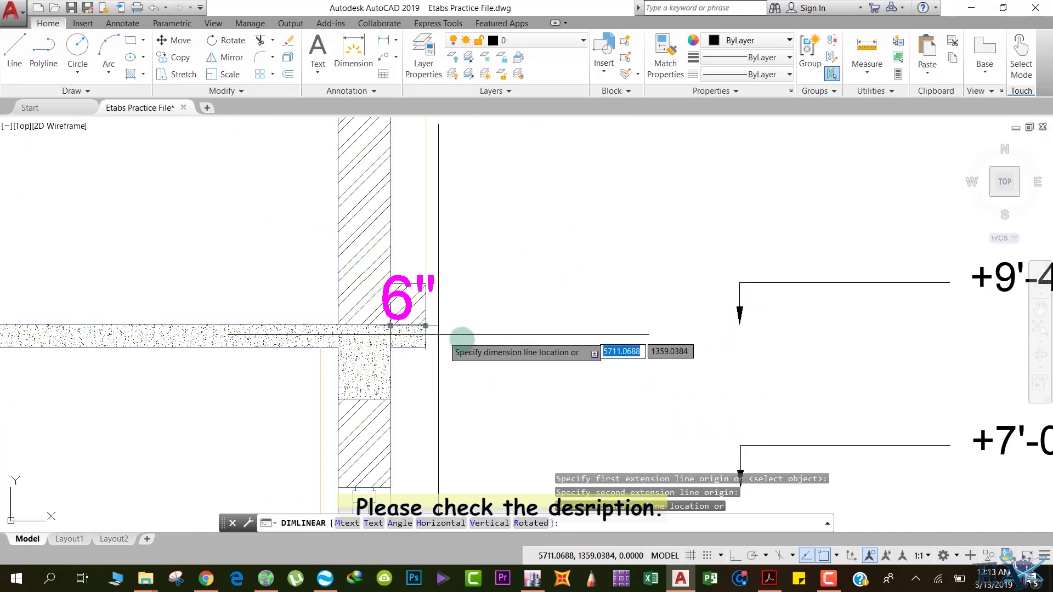
scroll(482, 337, down, 4)
scroll(482, 336, down, 5)
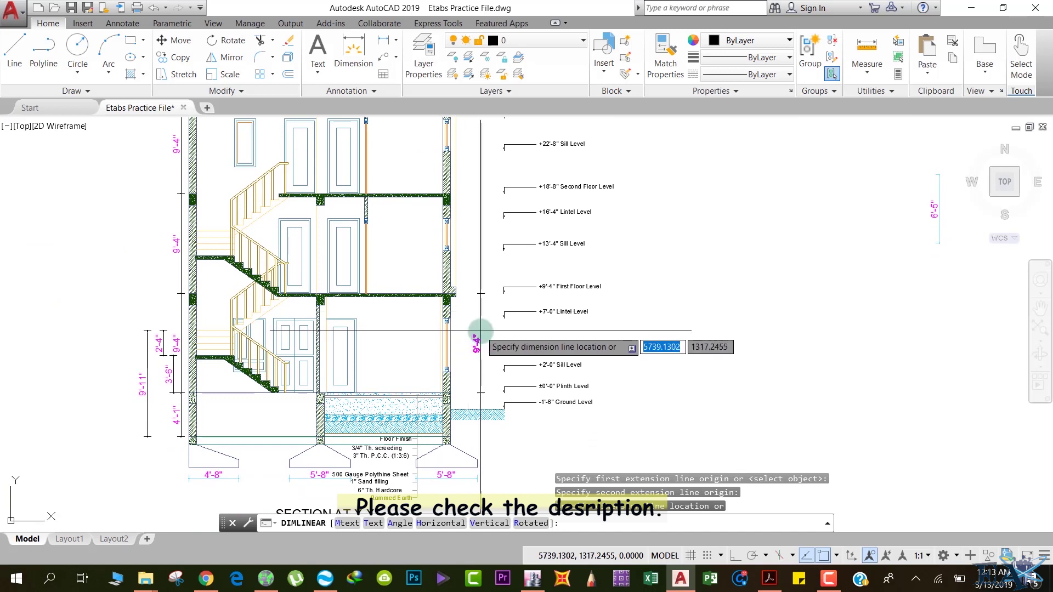
click(480, 332)
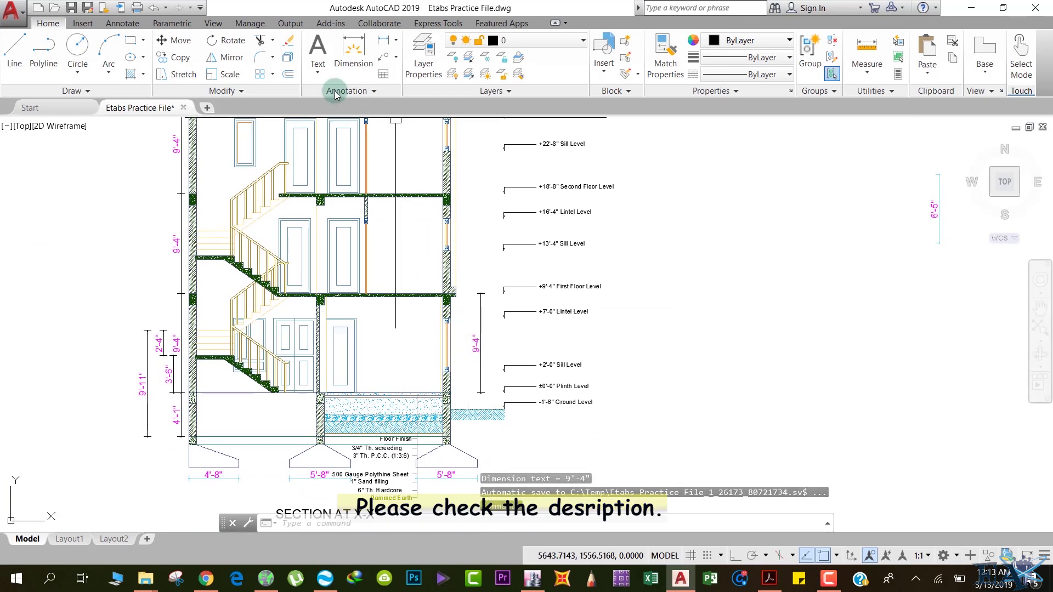
Add a vertical linear dimension from the first floor slab to the second floor slab on the outer side of Section X-X.
click(384, 40)
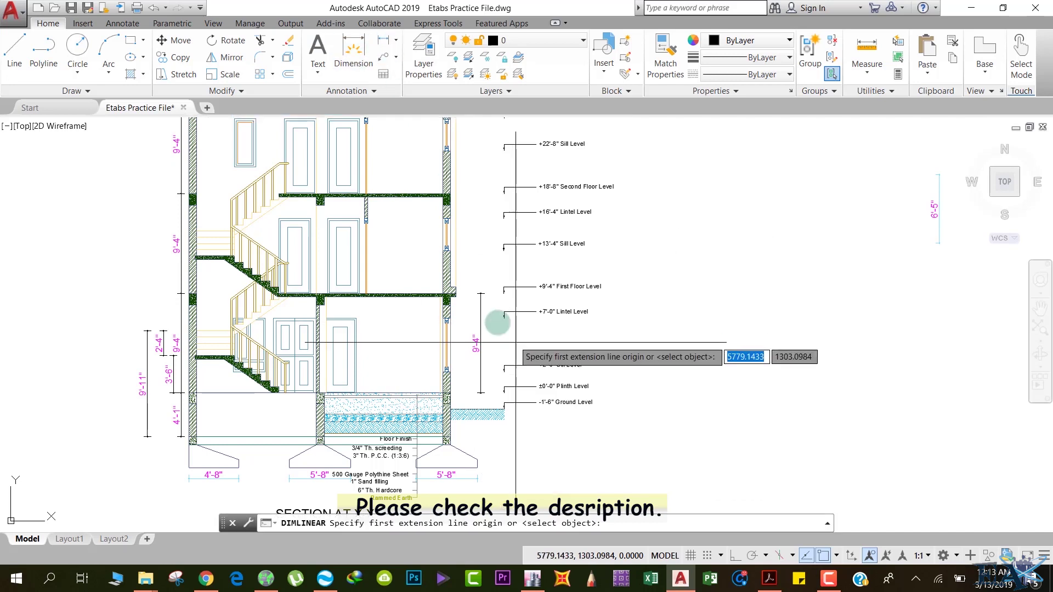
scroll(478, 307, up, 5)
middle_drag(476, 310, 481, 360)
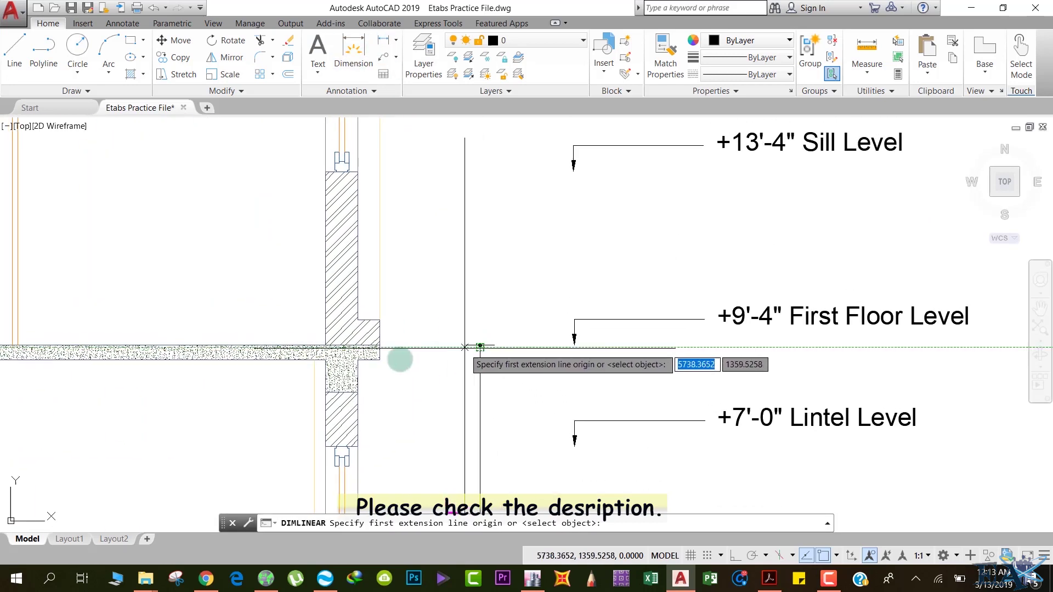
scroll(385, 347, up, 6)
click(351, 341)
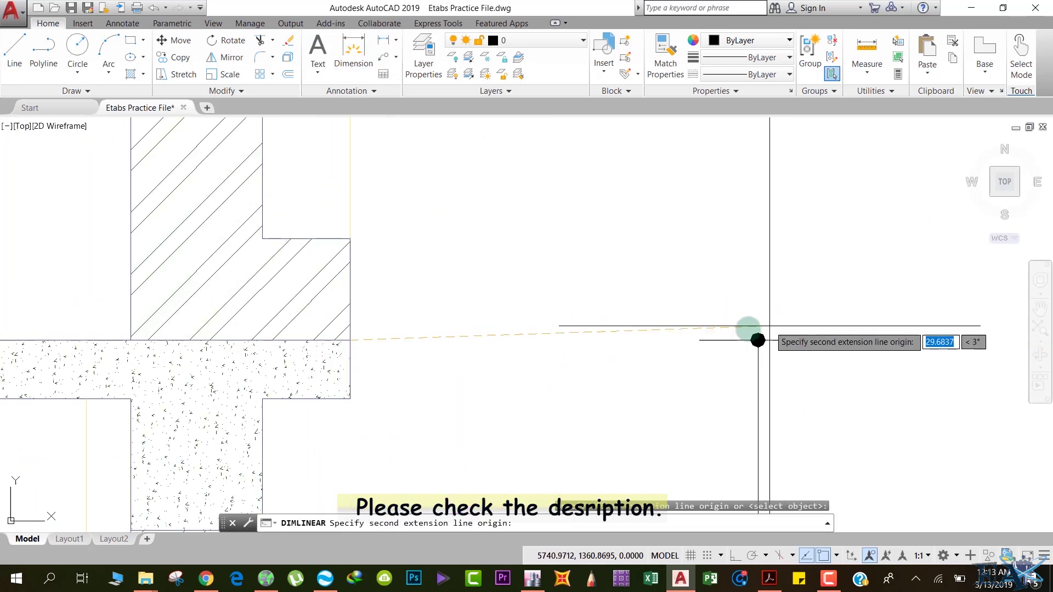
scroll(756, 340, down, 8)
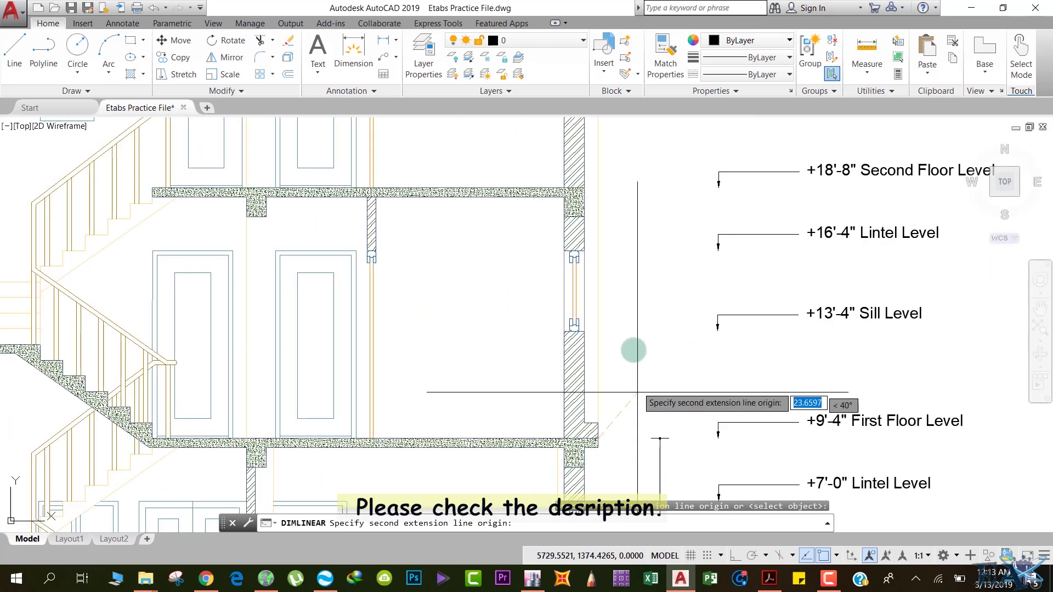
scroll(605, 215, up, 3)
scroll(559, 141, down, 2)
click(546, 124)
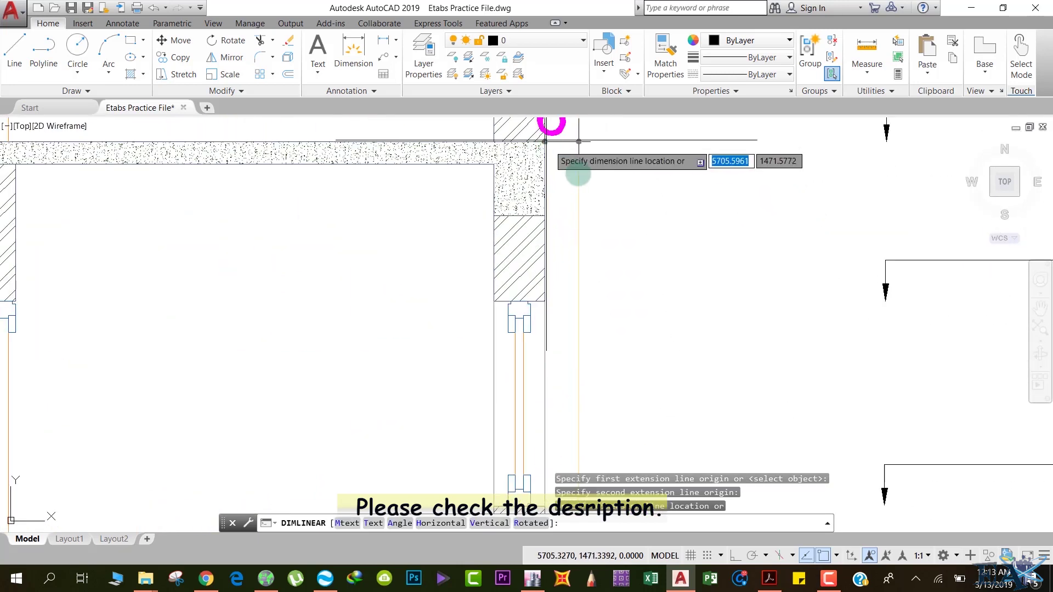
scroll(597, 202, down, 2)
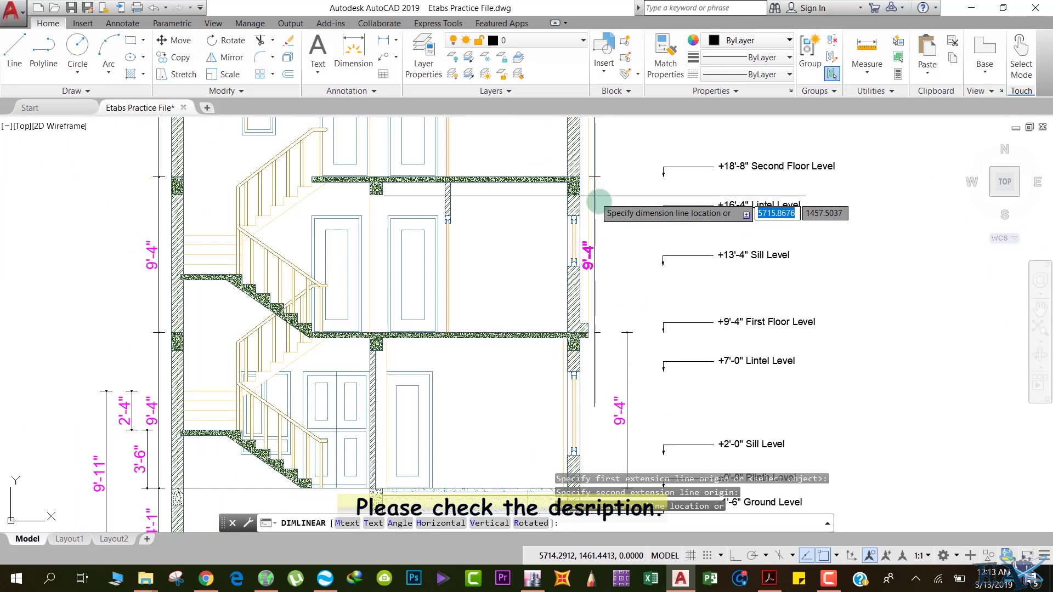
click(623, 222)
middle_drag(623, 219, 559, 322)
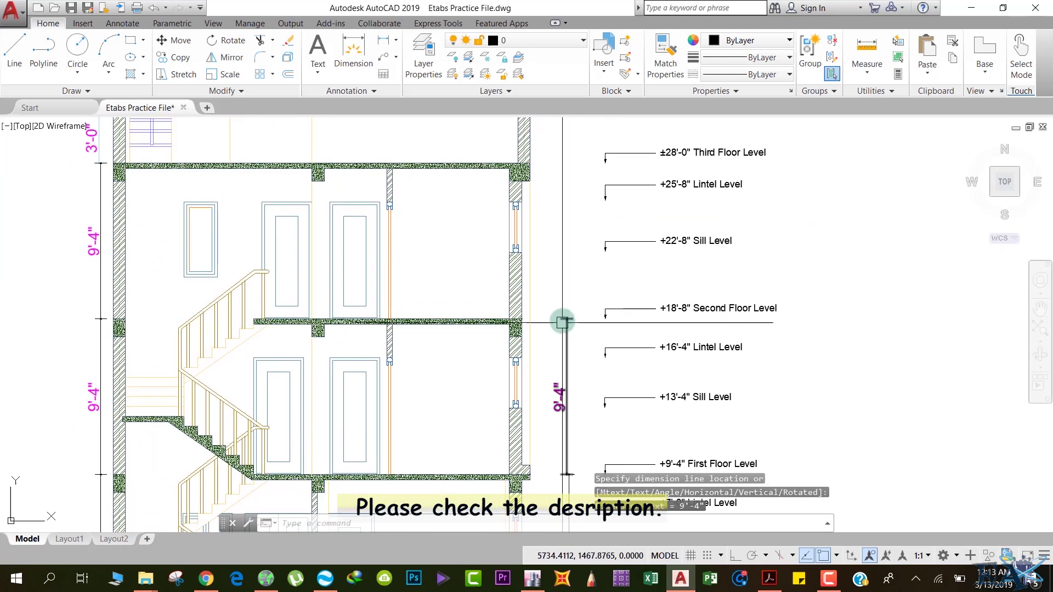
Add a vertical linear dimension from the second floor slab to the third floor slab, in line with the dimension below.
key(Return)
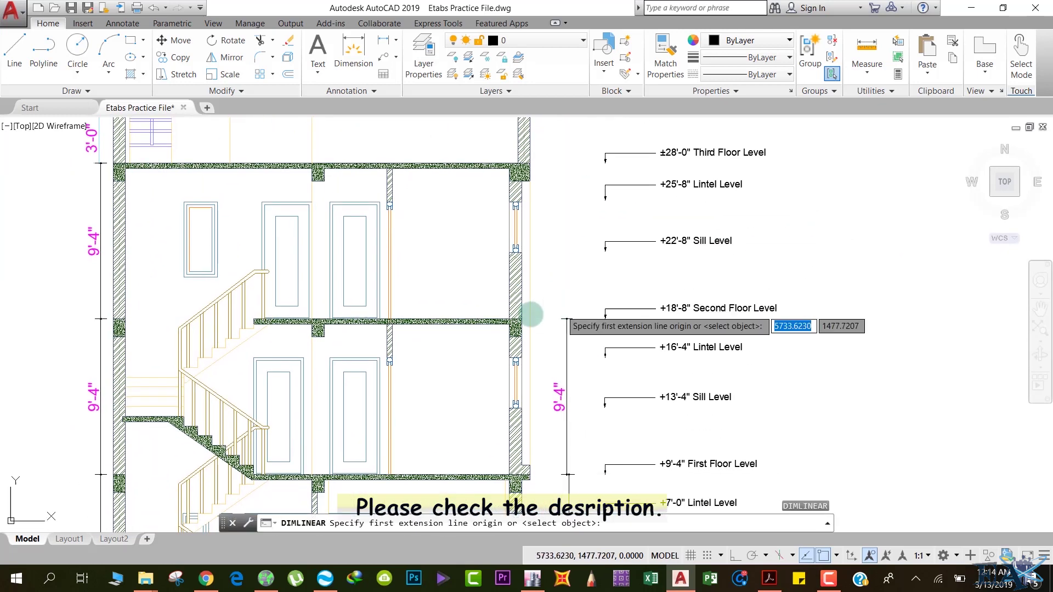
click(521, 318)
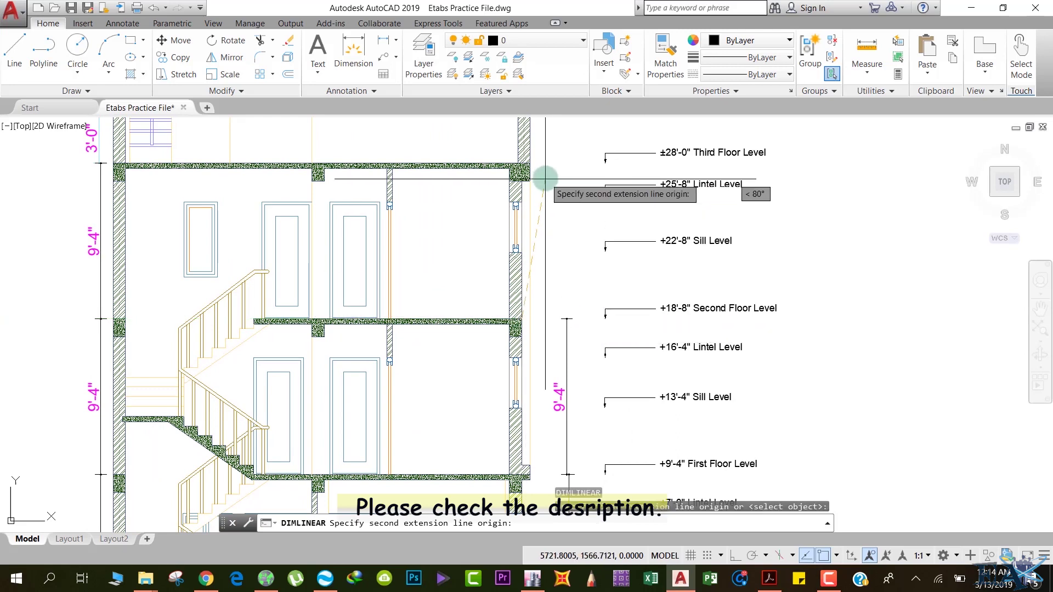
click(545, 181)
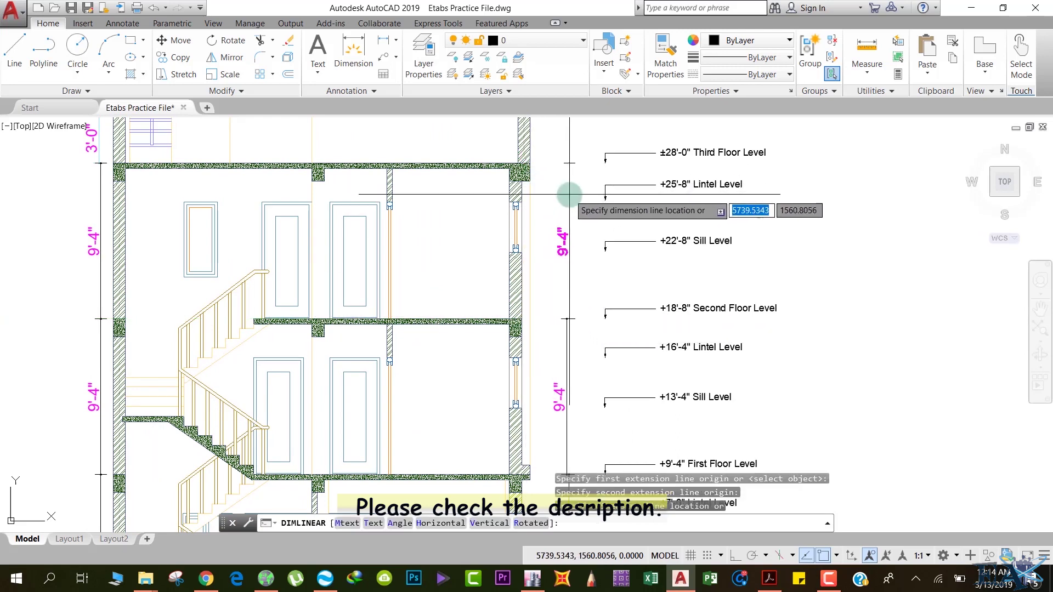
click(566, 195)
middle_drag(602, 179, 597, 335)
scroll(592, 328, down, 2)
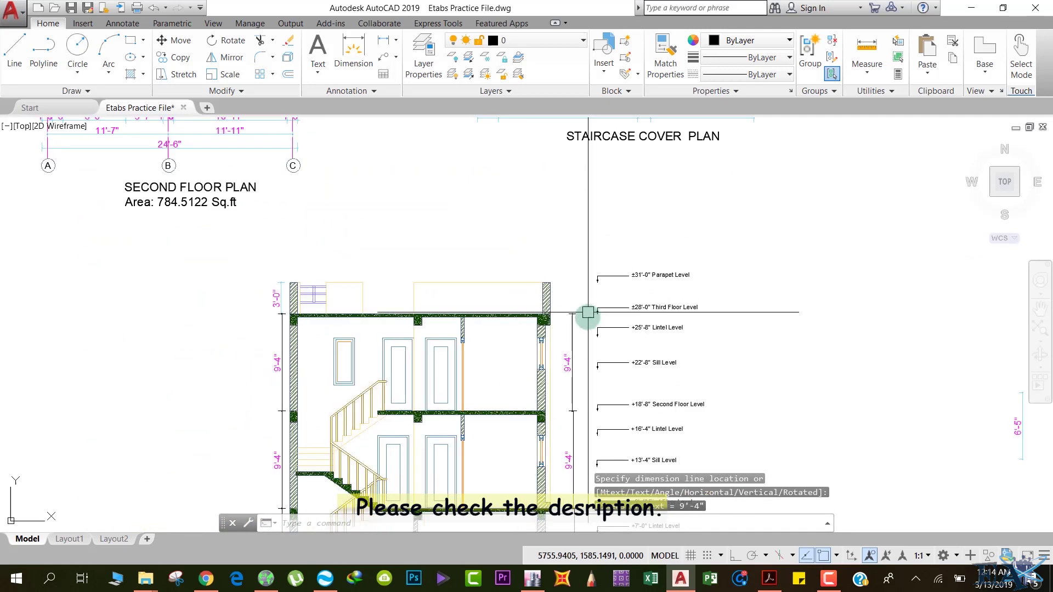
Check the floor dimensions down Section X-X, and set the heights of Story2, Story3 and Story4 to 9'4 in ETABS.
middle_drag(571, 301, 592, 149)
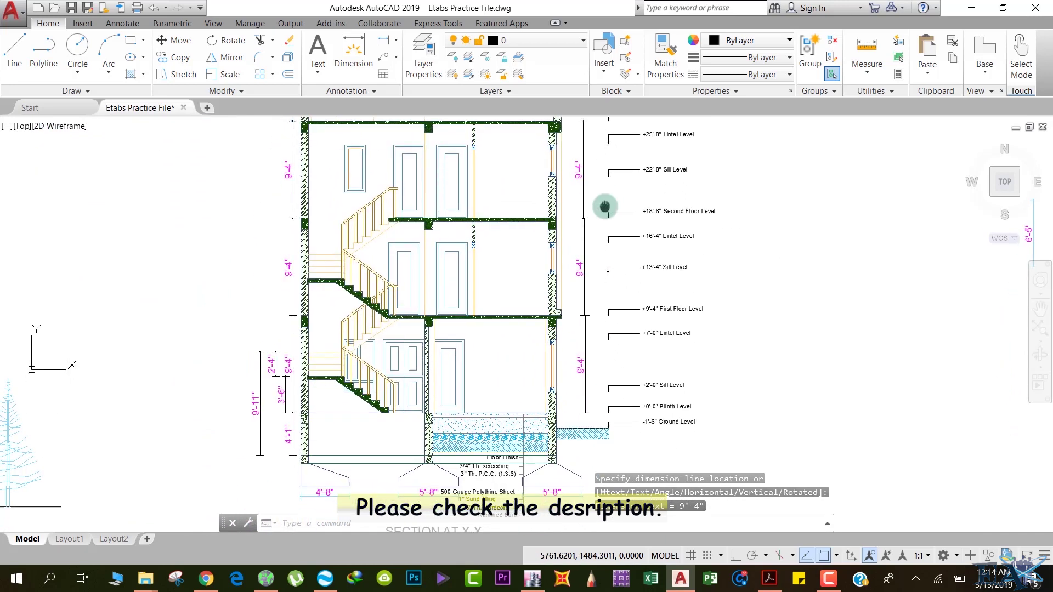
click(585, 363)
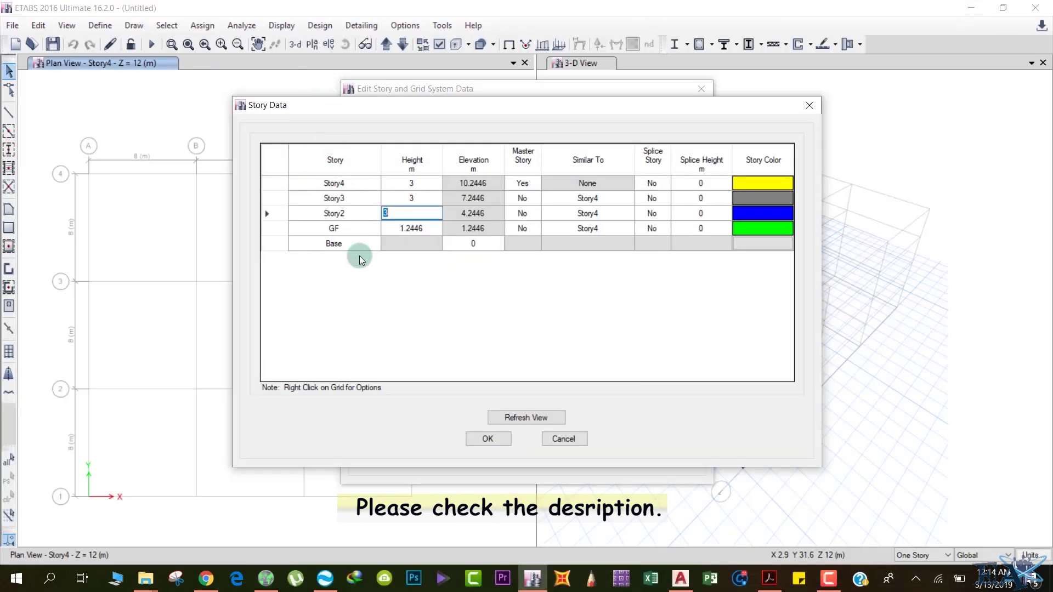
text(9'4)
key(Return)
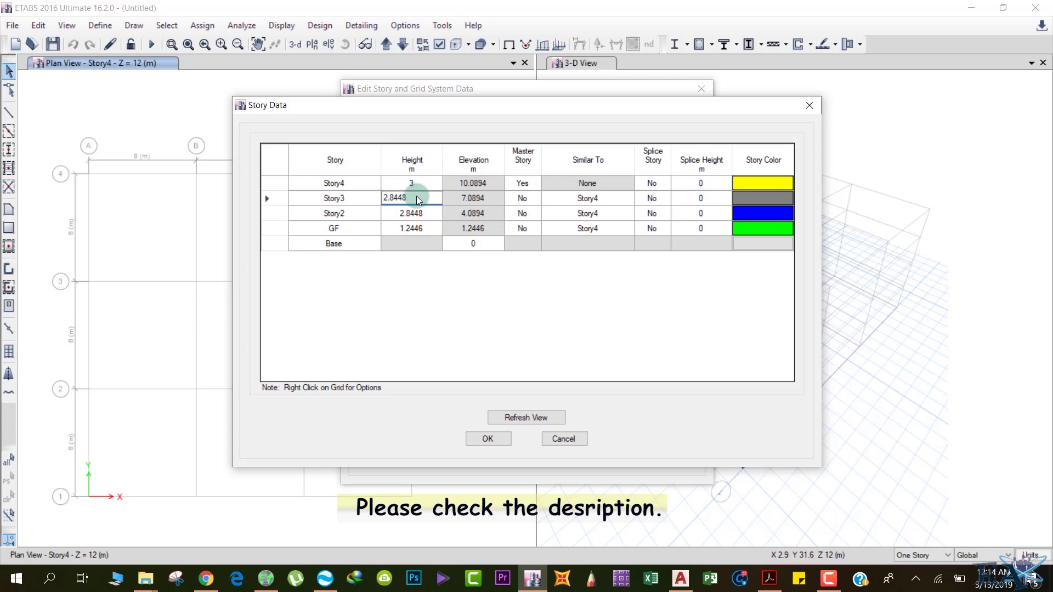
click(416, 183)
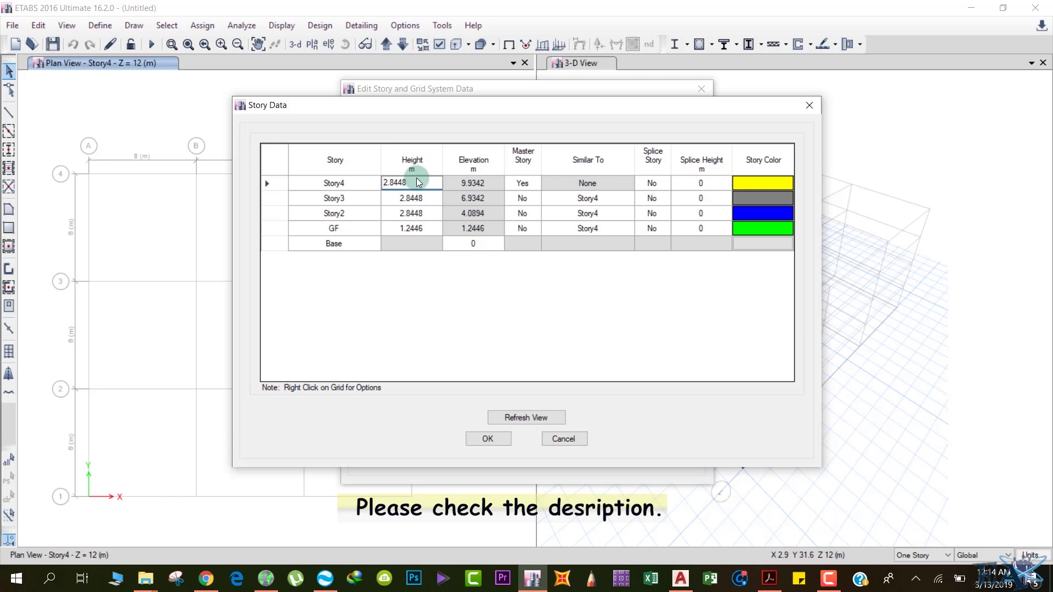
Rename Story2 as FF, Story3 as SF and Story4 as Roof in the story data.
click(346, 214)
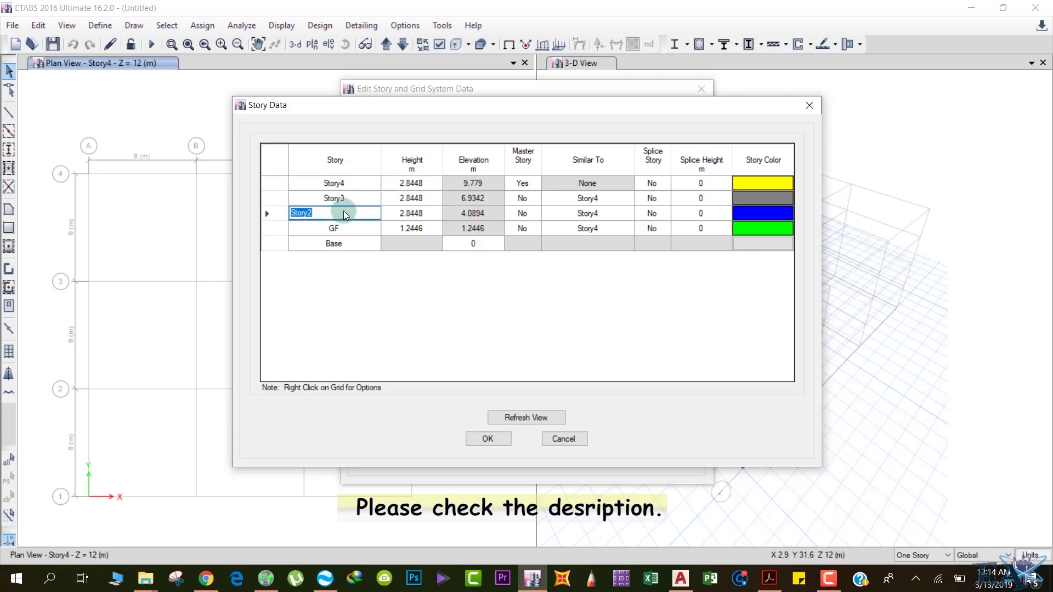
text(SF)
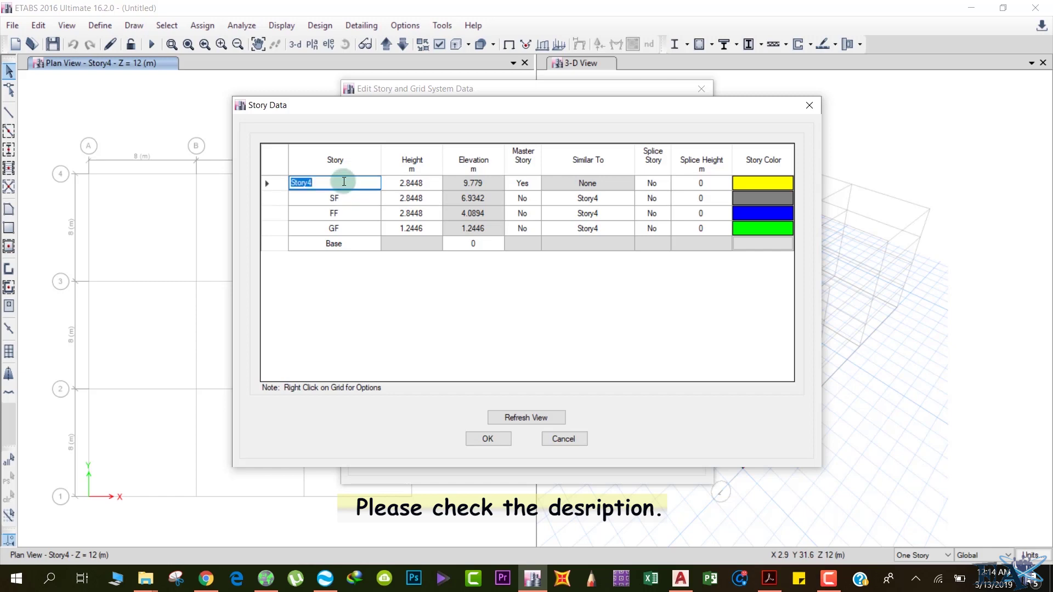
text(Roof)
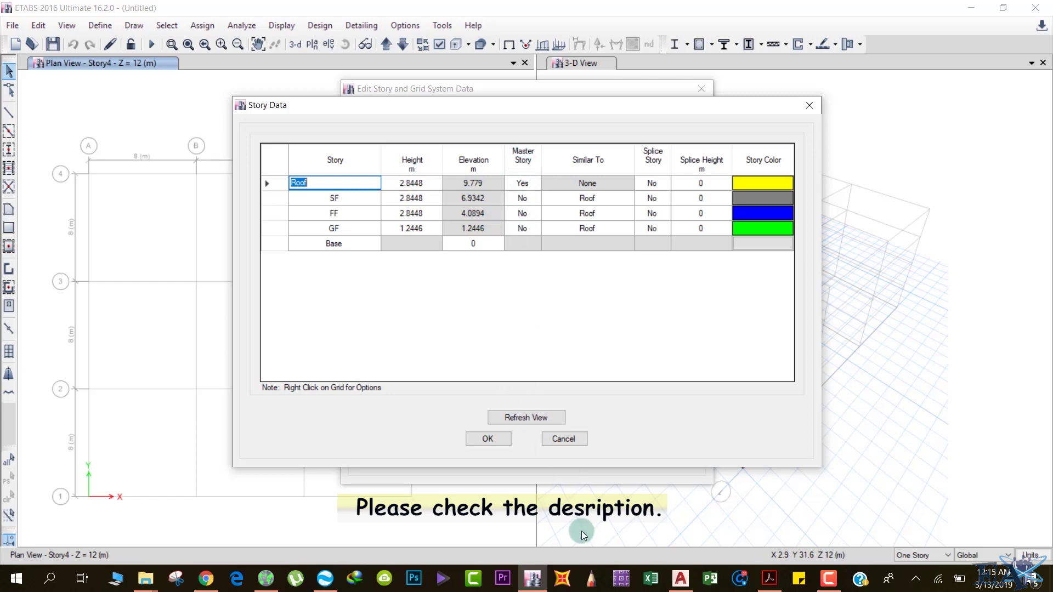
Switch to SketchBook and sketch a tall building frame on a ground line, with two intermediate floor lines labelled 5 and 10.
click(591, 581)
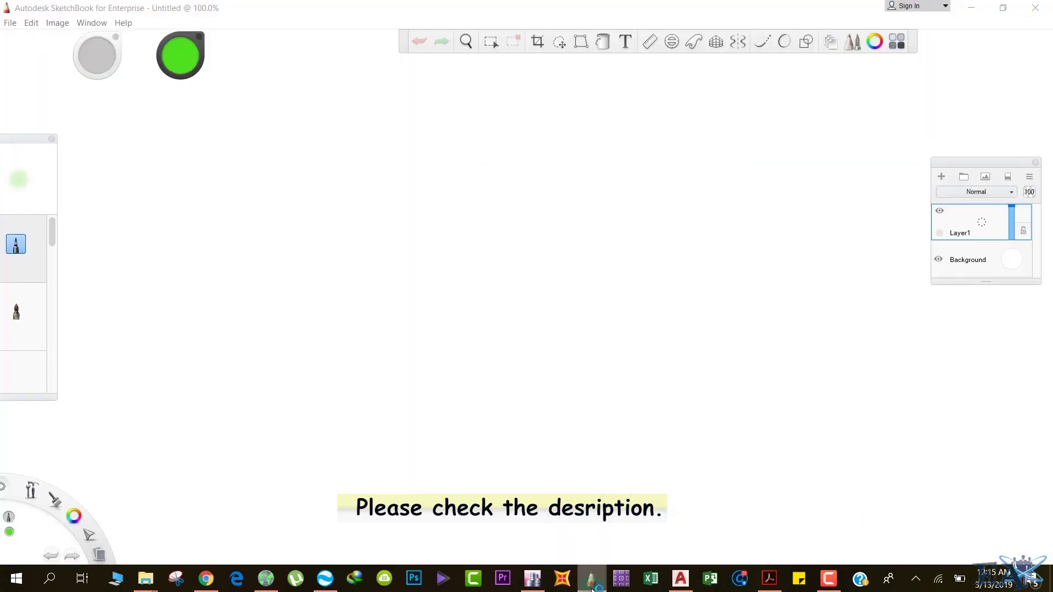
drag(325, 394, 704, 390)
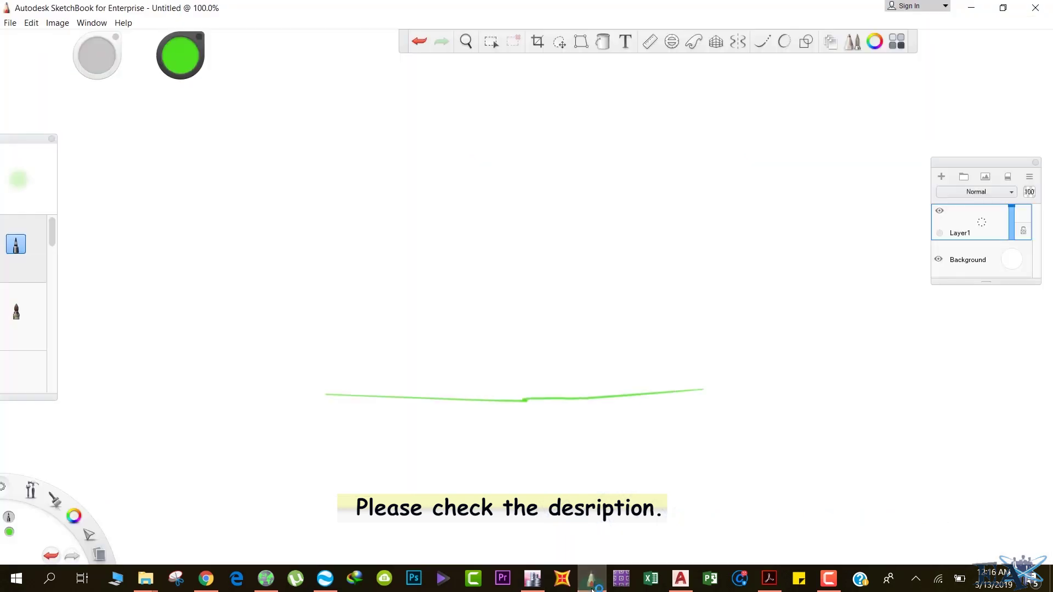
mouse_move(455, 71)
mouse_down()
mouse_move(484, 415)
mouse_move(540, 67)
mouse_move(576, 280)
mouse_move(578, 410)
mouse_up()
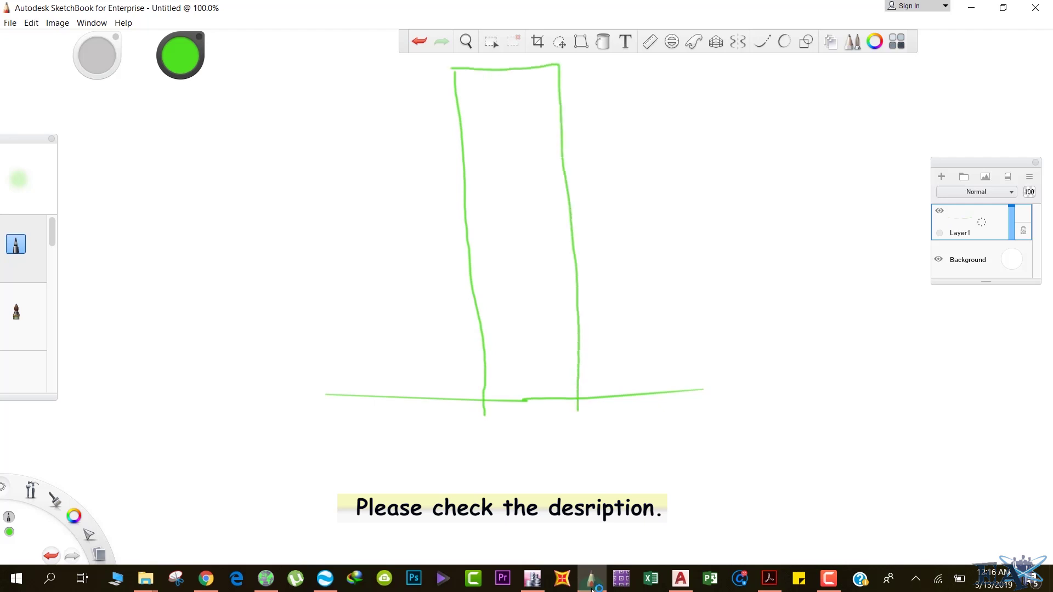
mouse_move(475, 313)
mouse_down()
mouse_move(578, 306)
mouse_move(621, 324)
mouse_move(597, 332)
mouse_move(641, 303)
mouse_up()
mouse_move(465, 196)
mouse_down()
mouse_move(566, 186)
mouse_move(623, 203)
mouse_up()
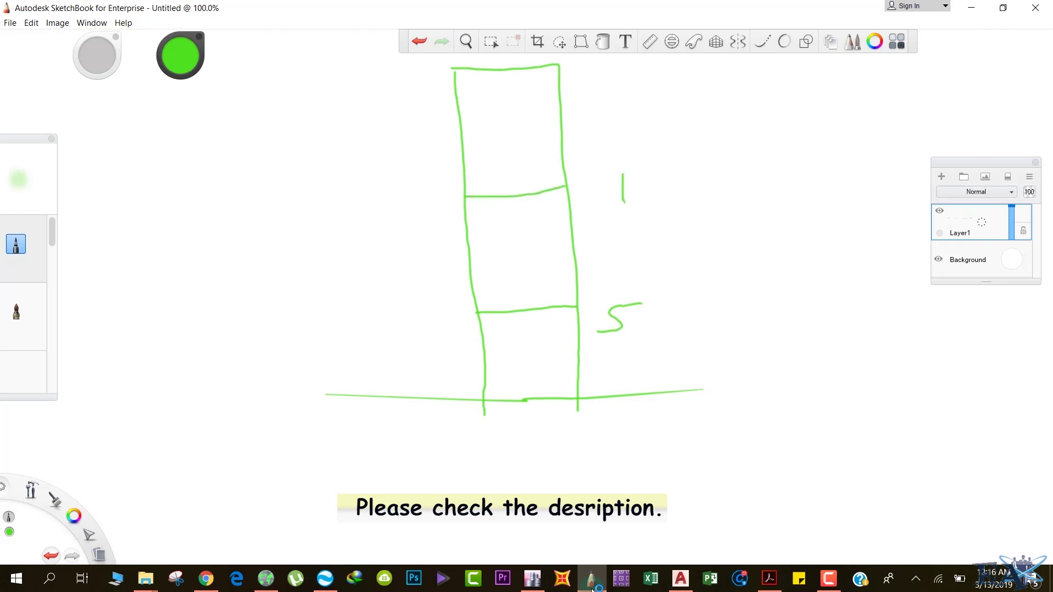
mouse_move(661, 171)
mouse_down()
mouse_move(680, 182)
mouse_move(657, 171)
mouse_up()
Annotate the sketch between floors 5 and 10 with tick marks along the column, a circle around floor 5 and an upward arrow.
mouse_move(572, 307)
mouse_down()
mouse_move(582, 304)
mouse_move(574, 283)
mouse_up()
mouse_move(562, 265)
mouse_down()
mouse_move(574, 263)
mouse_move(581, 198)
mouse_move(576, 305)
mouse_move(509, 287)
mouse_move(575, 324)
mouse_move(513, 303)
mouse_up()
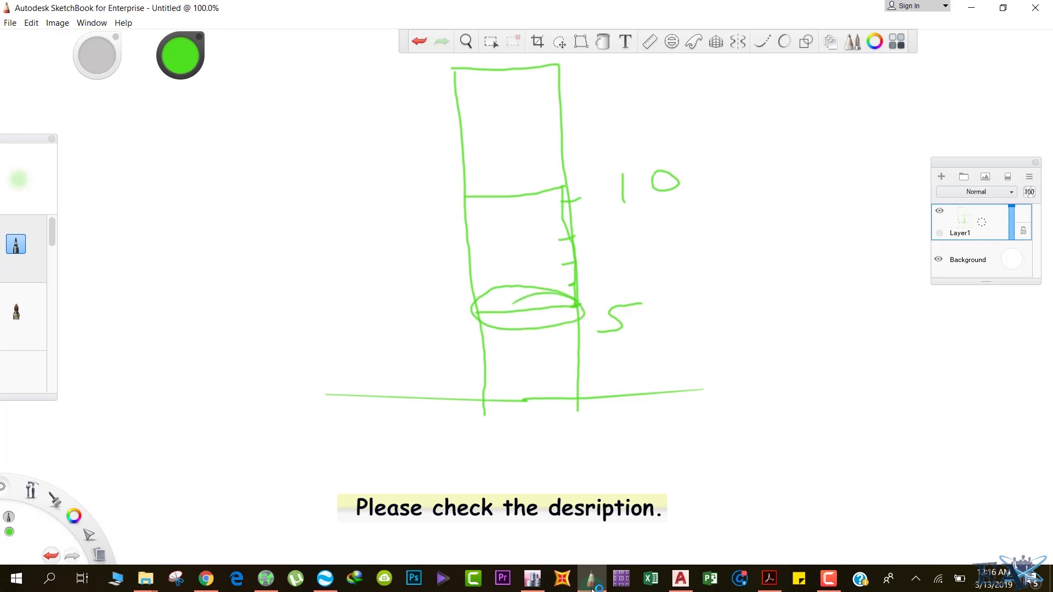
mouse_move(439, 323)
mouse_down()
mouse_move(433, 195)
mouse_move(404, 224)
mouse_up()
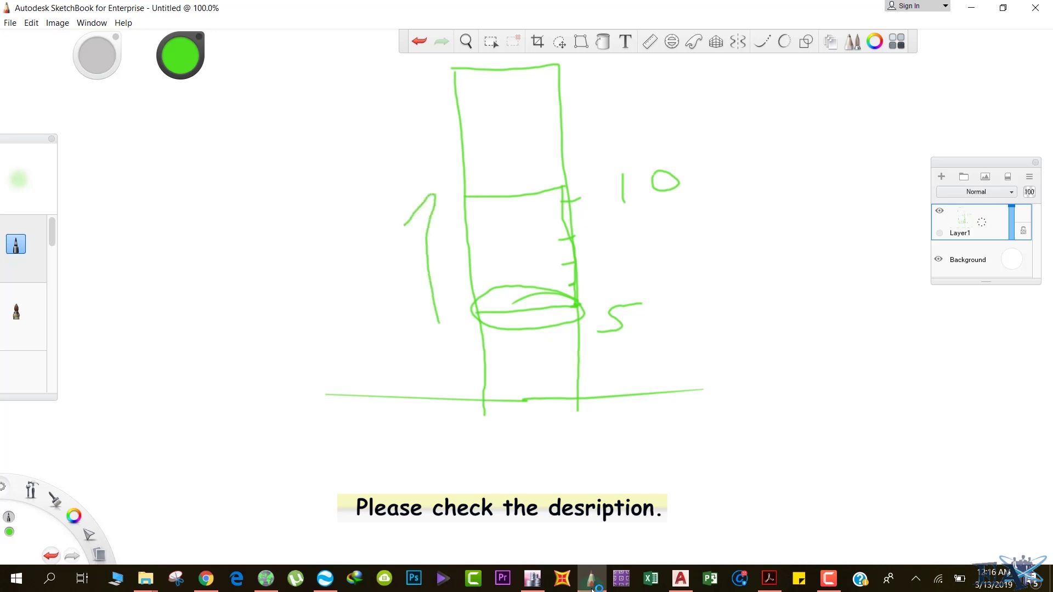
Mark floor 10 beside the existing arrow, check-mark floor 5, and label it "Master Storey" with an arrow from the 5.
drag(425, 187, 461, 198)
mouse_move(562, 321)
mouse_down()
mouse_move(603, 293)
mouse_move(565, 332)
mouse_up()
drag(636, 317, 675, 313)
mouse_move(669, 303)
mouse_down()
mouse_move(684, 309)
mouse_move(675, 326)
mouse_up()
mouse_move(712, 297)
mouse_down()
mouse_move(711, 318)
mouse_move(741, 344)
mouse_up()
drag(763, 305, 772, 328)
mouse_move(807, 271)
mouse_down()
mouse_move(805, 325)
mouse_move(814, 305)
mouse_up()
drag(814, 307, 847, 296)
drag(848, 309, 866, 284)
drag(836, 342, 820, 375)
drag(852, 324, 850, 364)
mouse_move(840, 362)
mouse_down()
mouse_move(859, 346)
mouse_move(882, 353)
mouse_move(947, 322)
mouse_up()
mouse_move(948, 323)
mouse_down()
mouse_move(918, 372)
mouse_move(968, 335)
mouse_up()
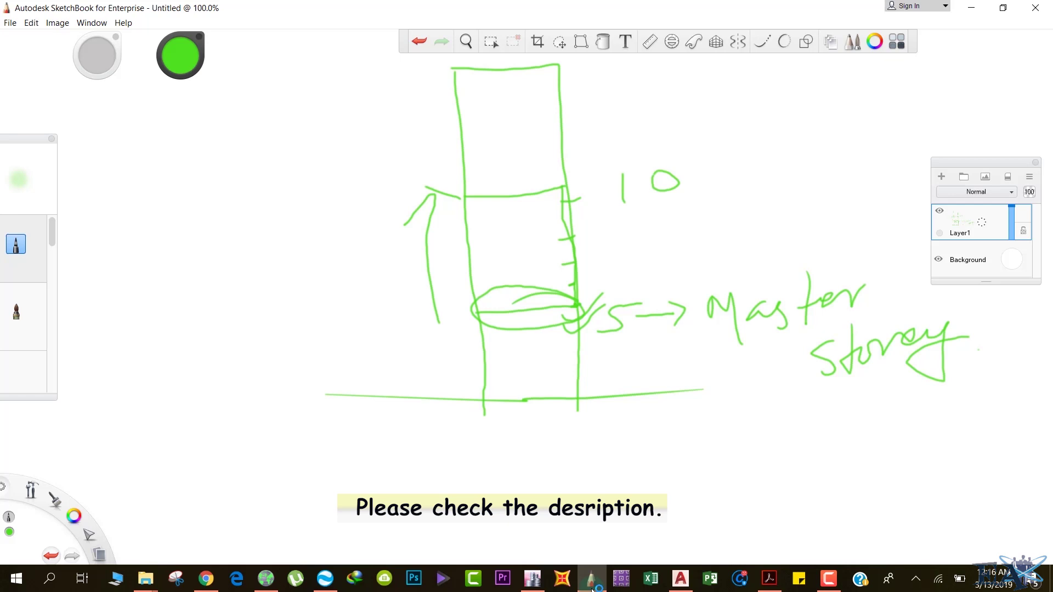
Add an upward arrow near the 10, darken the column between floors 5 and 10, hatch the floor 5 circle, and add strokes beside the frame.
mouse_move(592, 198)
mouse_down()
mouse_move(613, 272)
mouse_move(603, 186)
mouse_move(614, 195)
mouse_up()
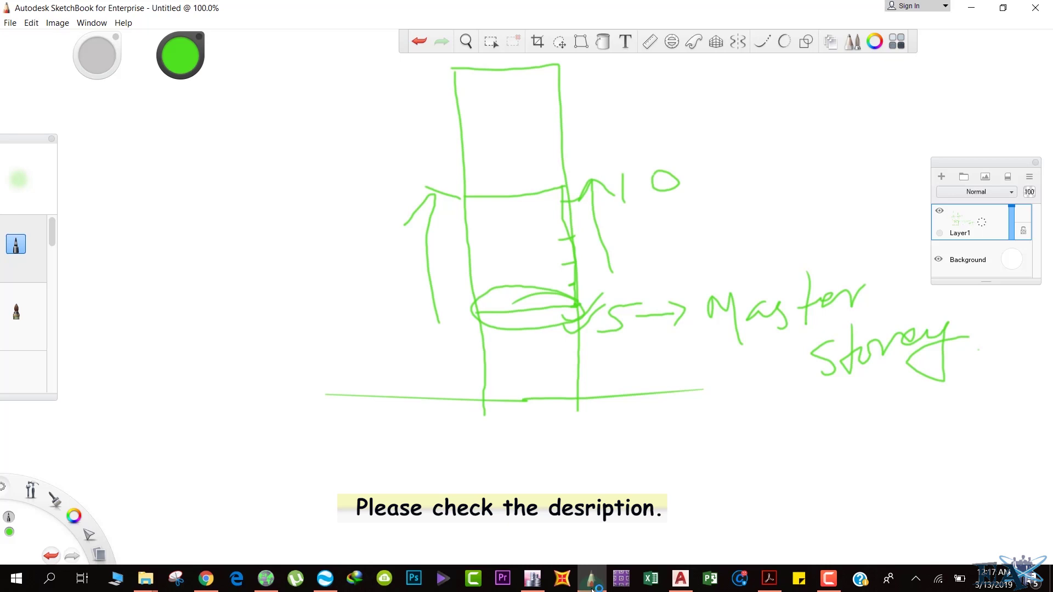
drag(570, 186, 580, 307)
drag(474, 320, 568, 298)
drag(451, 313, 461, 324)
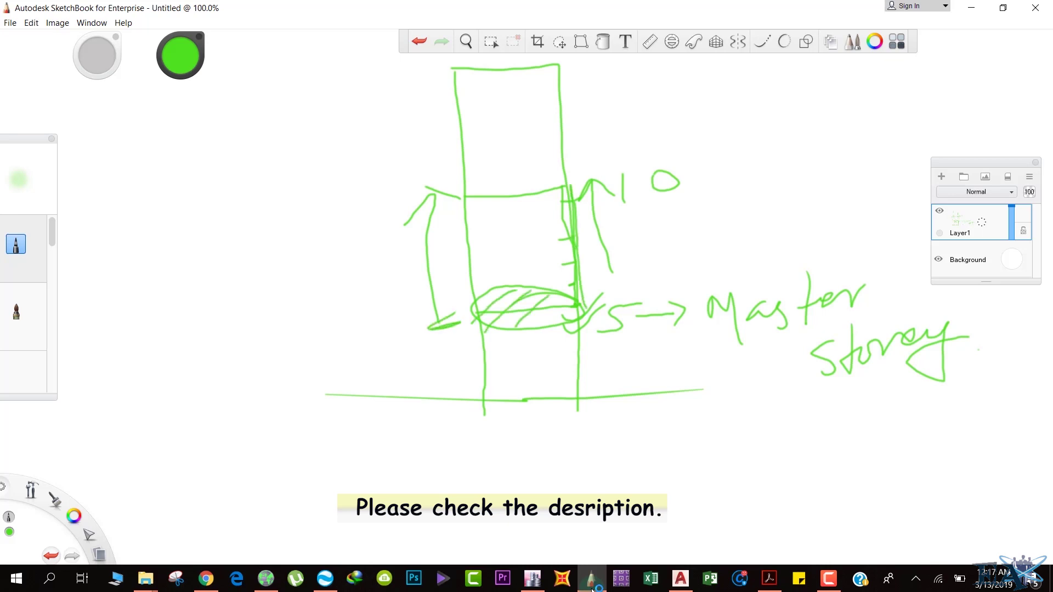
drag(348, 321, 396, 322)
drag(349, 264, 401, 270)
drag(333, 251, 398, 242)
mouse_move(346, 224)
mouse_down()
mouse_move(401, 213)
mouse_move(399, 189)
mouse_up()
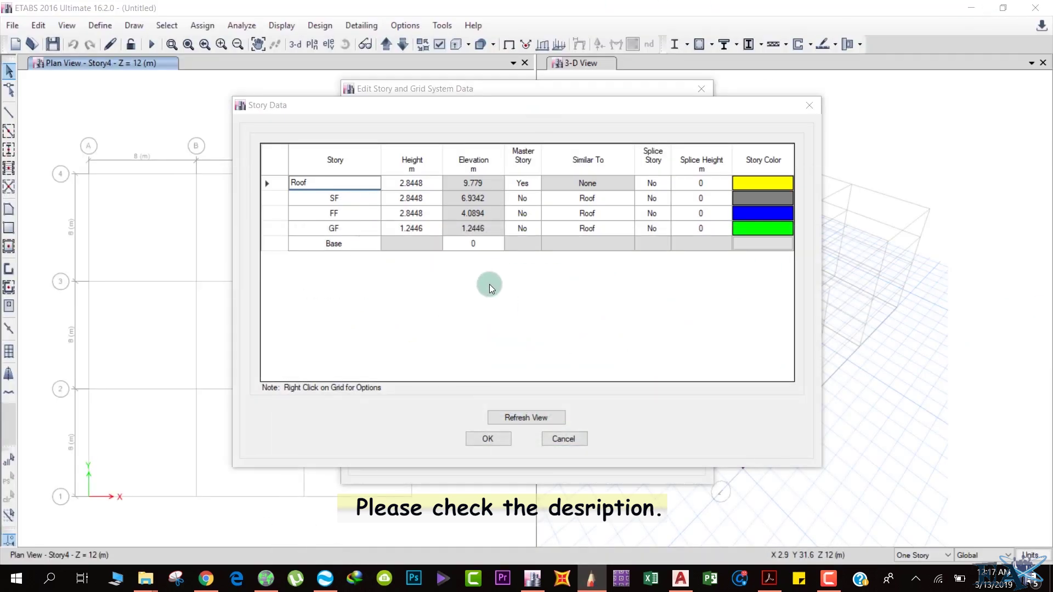
Set the Roof's Master Story option to No in the ETABS story data.
click(531, 176)
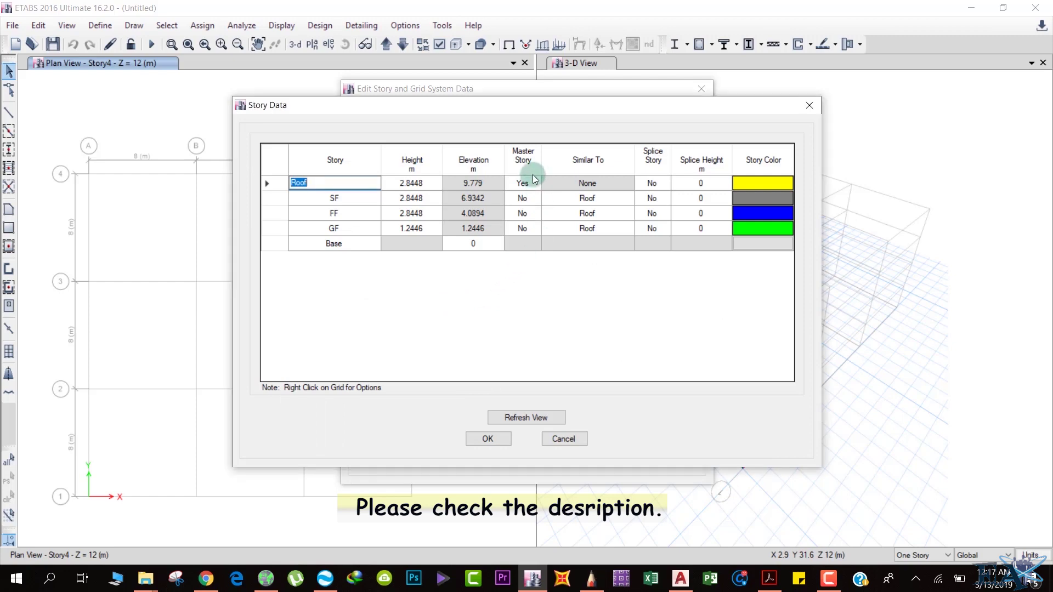
click(536, 183)
click(528, 199)
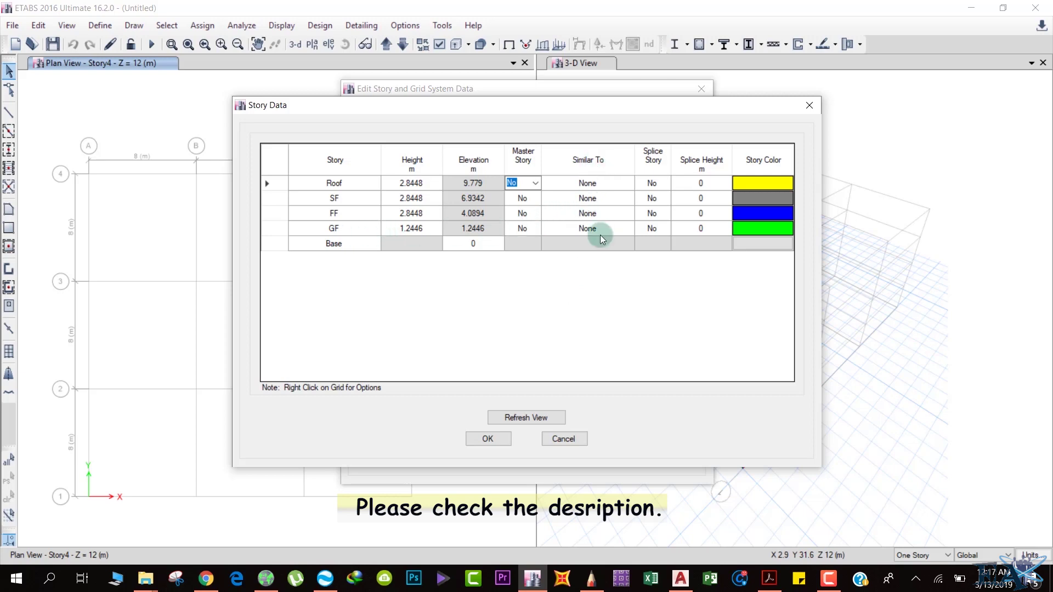
Make GF the master story and set FF as similar to GF.
click(524, 228)
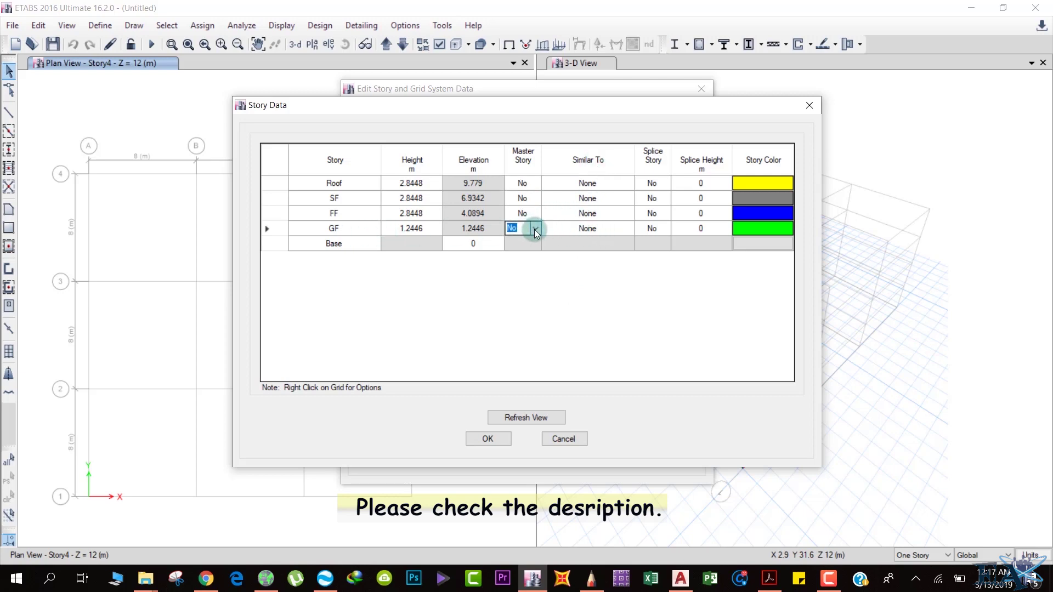
click(535, 230)
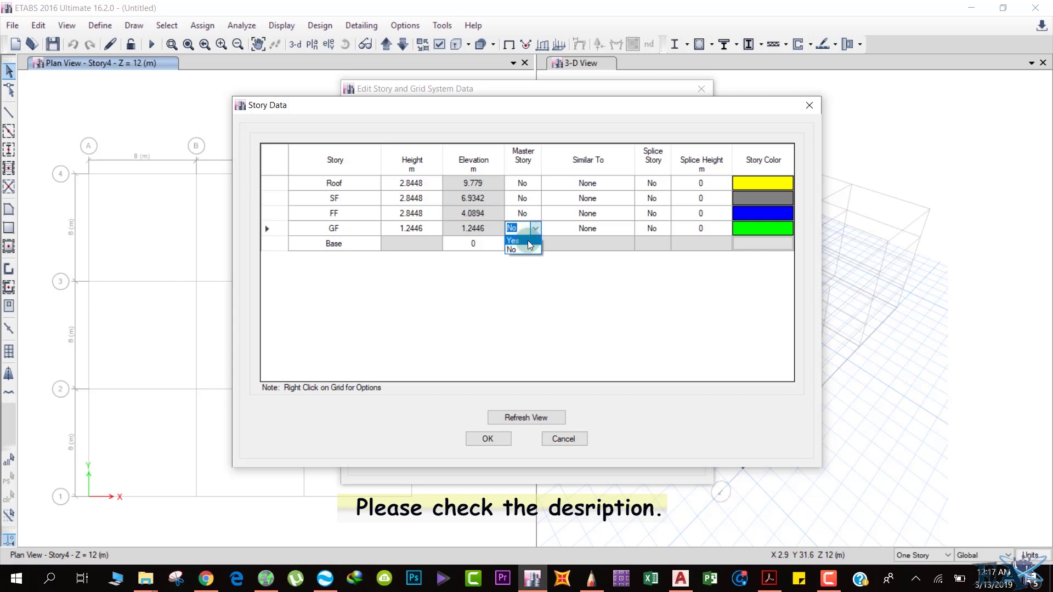
click(523, 240)
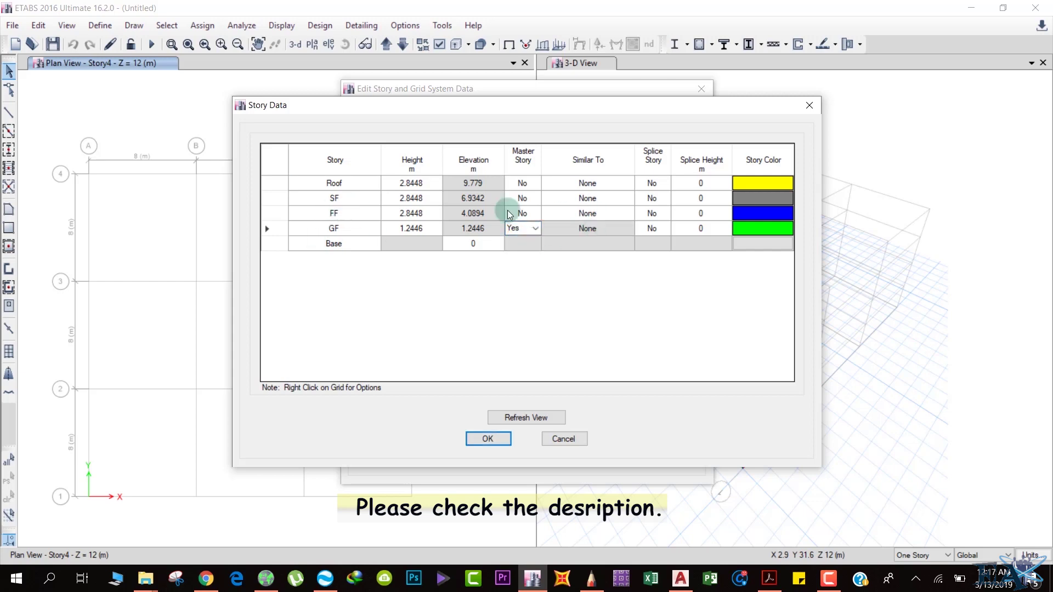
click(624, 215)
click(626, 214)
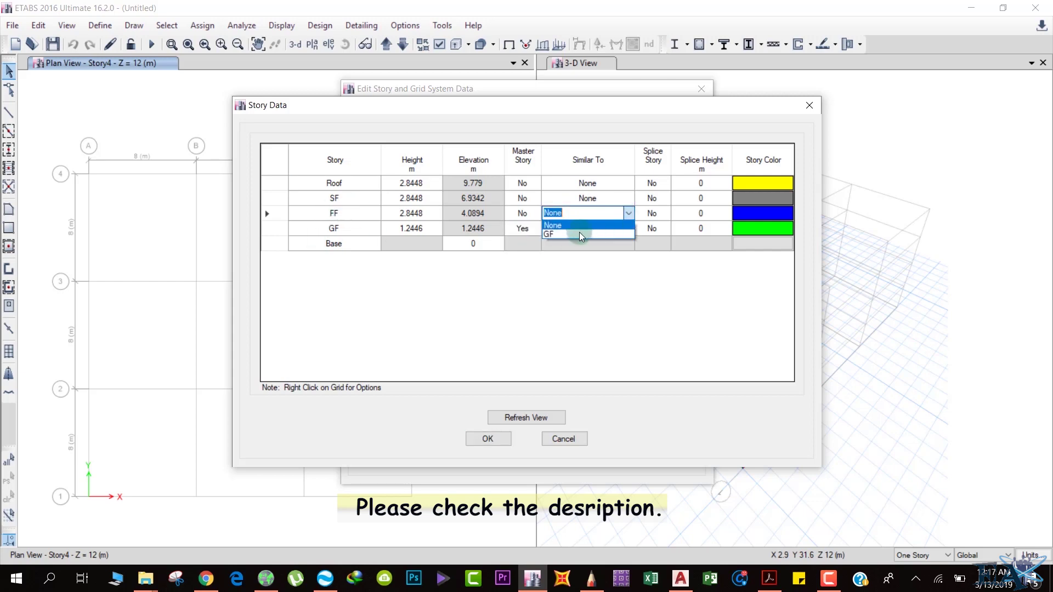
click(579, 232)
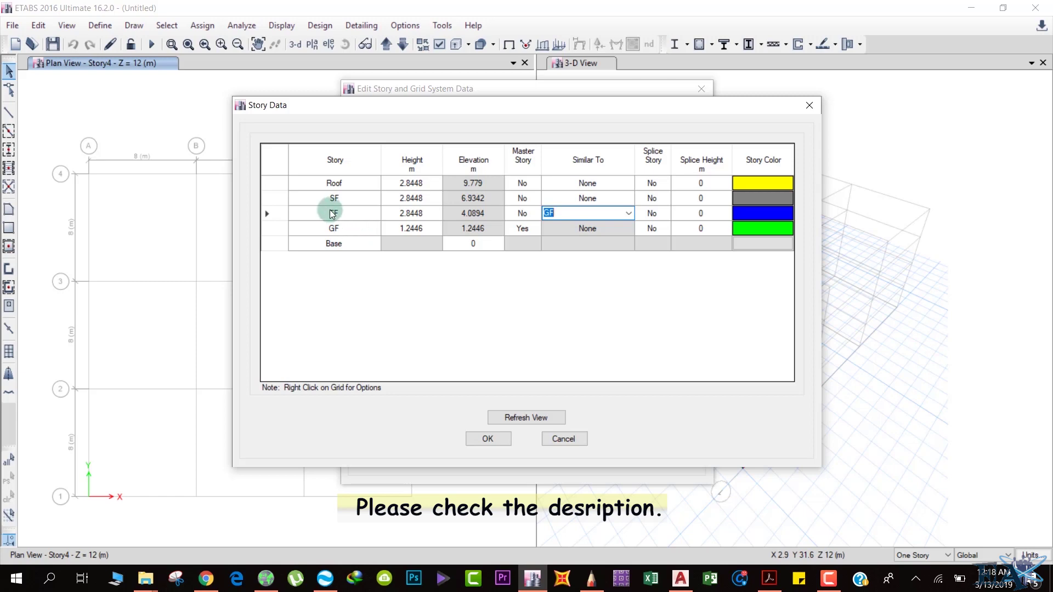
Set GF's Master Story option back to No and apply the story and grid system data to the model.
click(525, 229)
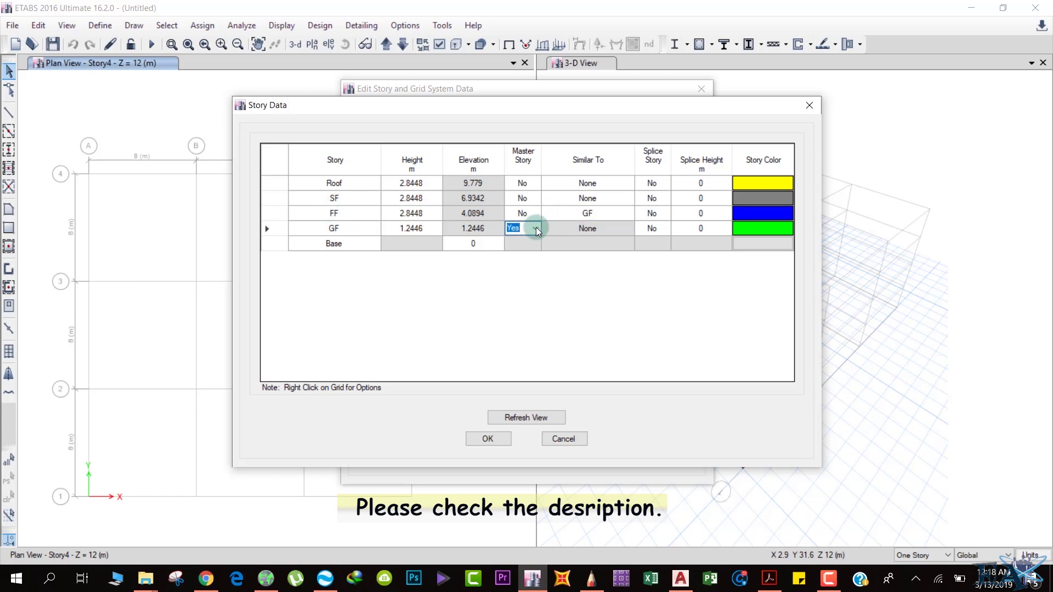
click(536, 229)
click(514, 249)
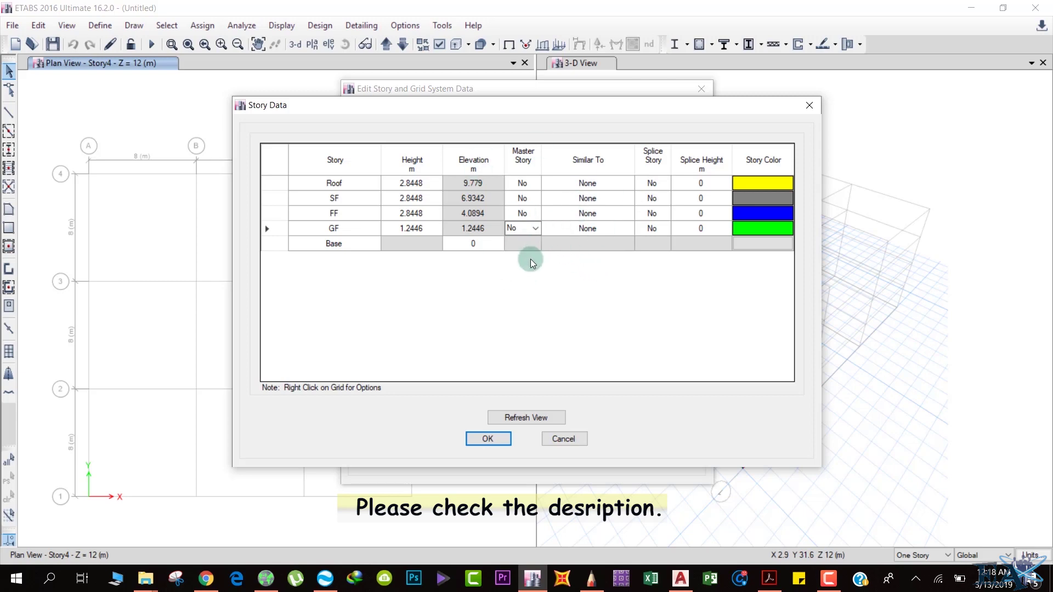
click(488, 439)
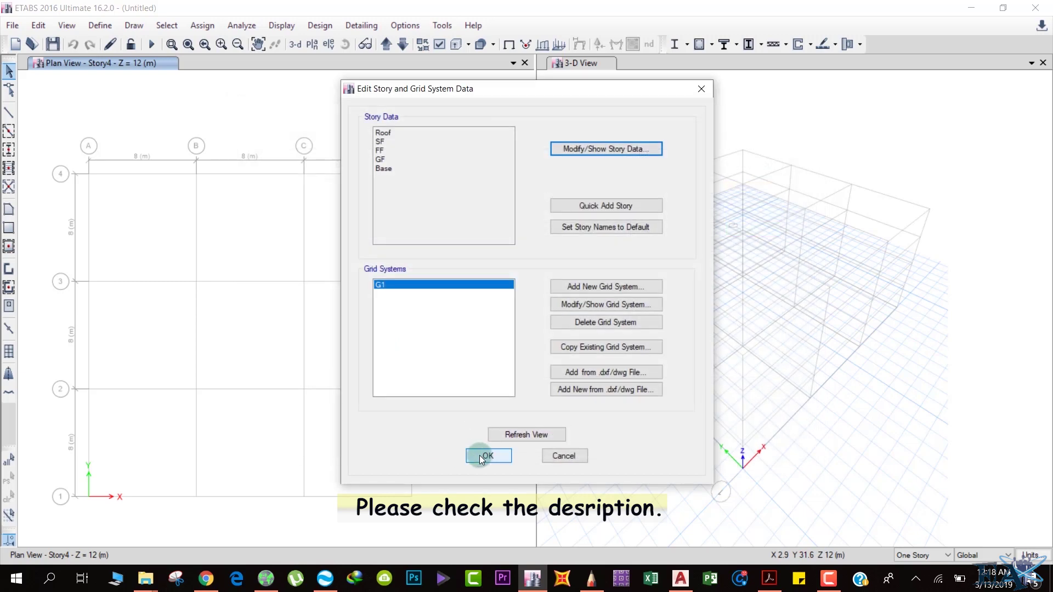
click(479, 455)
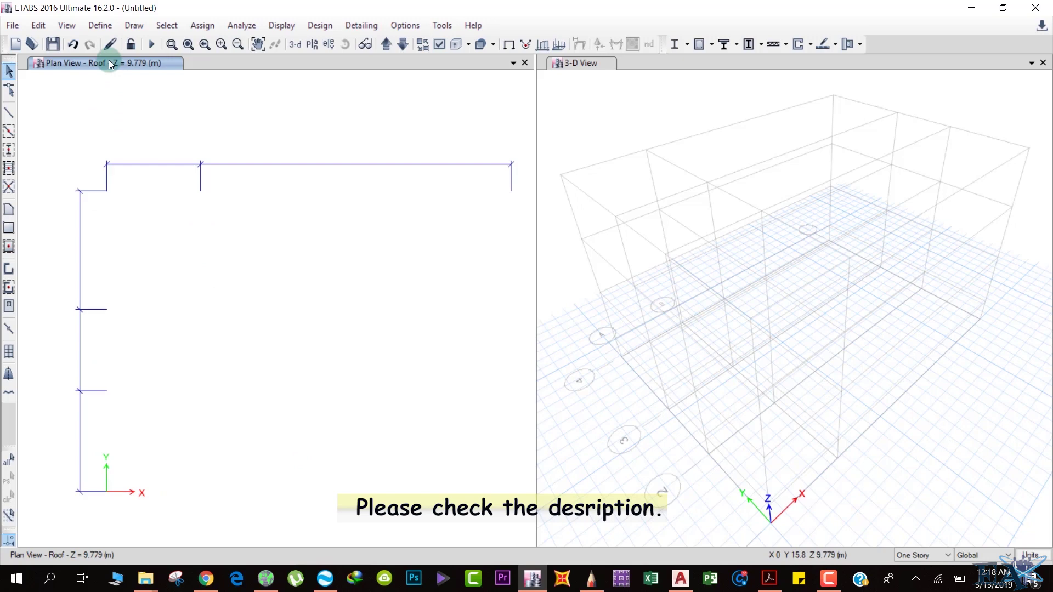
Display the GF story level in the plan view.
click(311, 47)
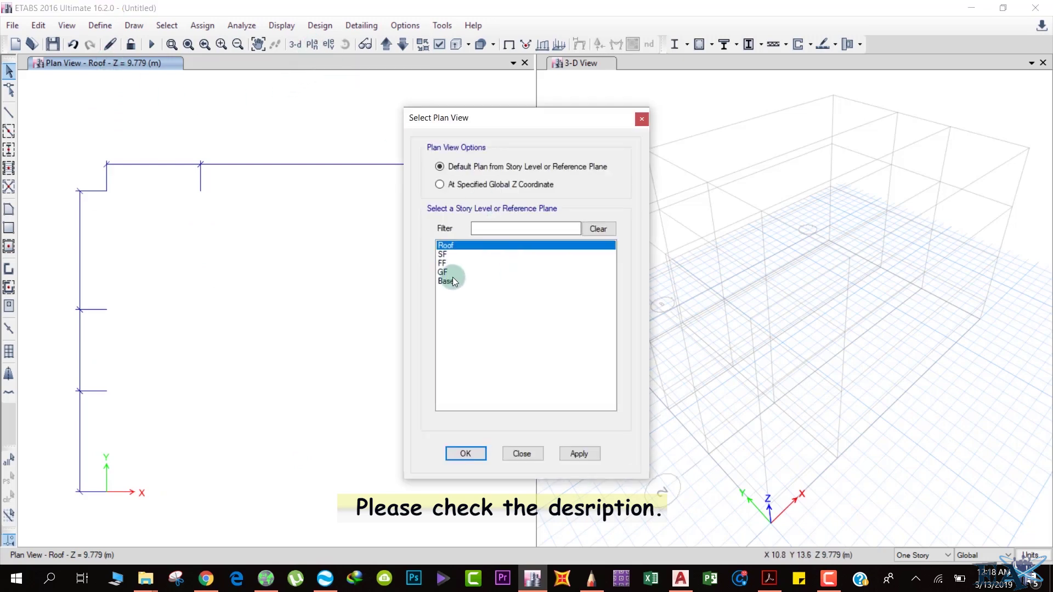
click(452, 273)
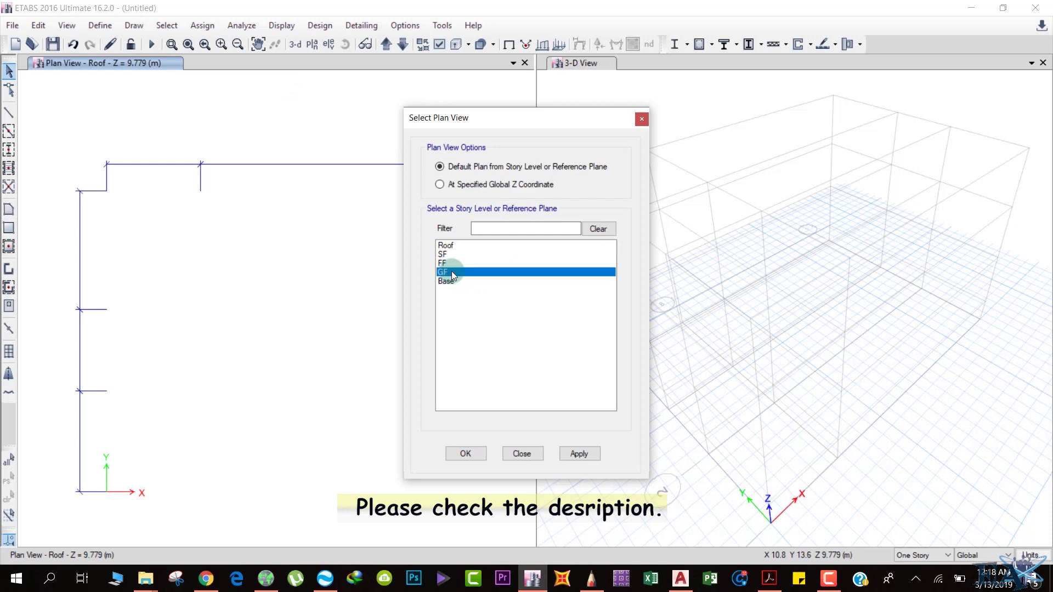
click(466, 454)
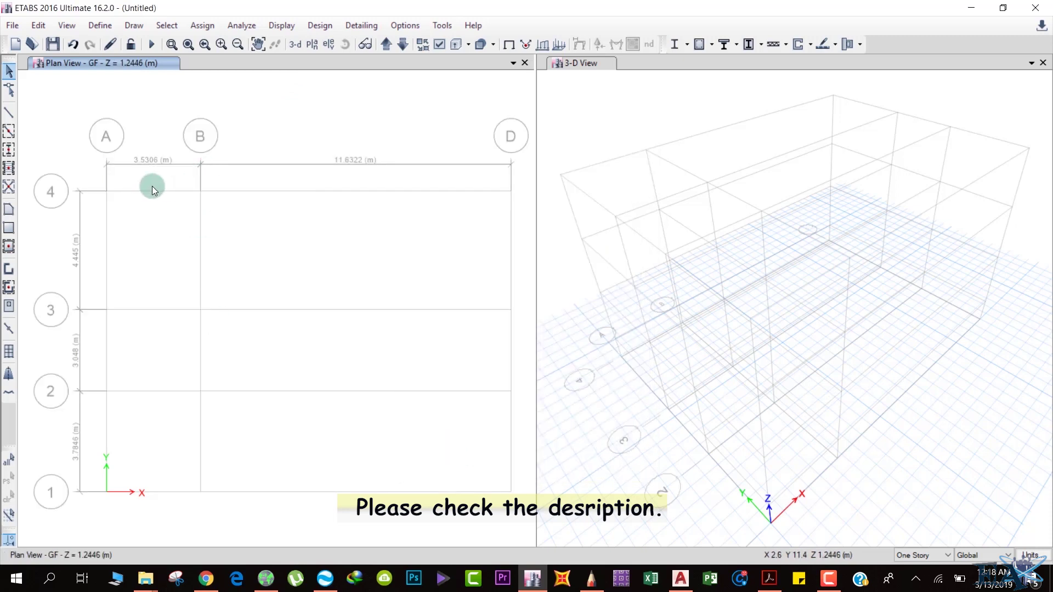